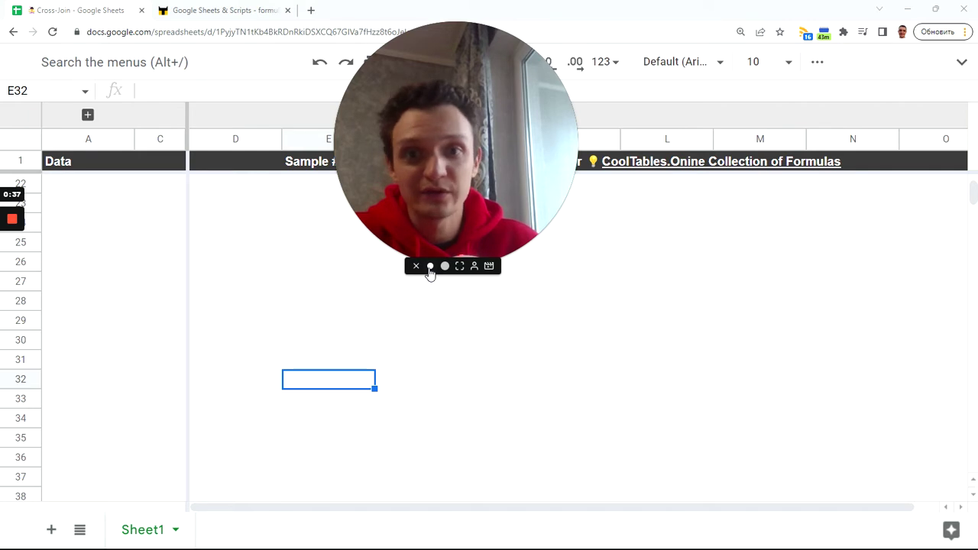
# - Highlight the vehicle list A3:A8 and colours C3:C5, then view the LAMBDA formula in E3
pyautogui.click(430, 265)
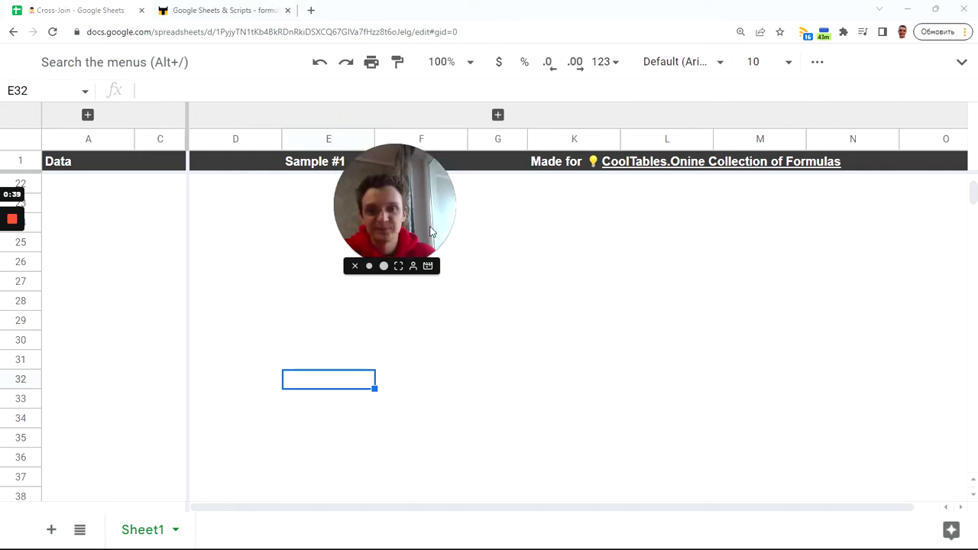
pyautogui.moveTo(412, 206); pyautogui.dragTo(955, 71)
pyautogui.scroll(5, 262, 299)
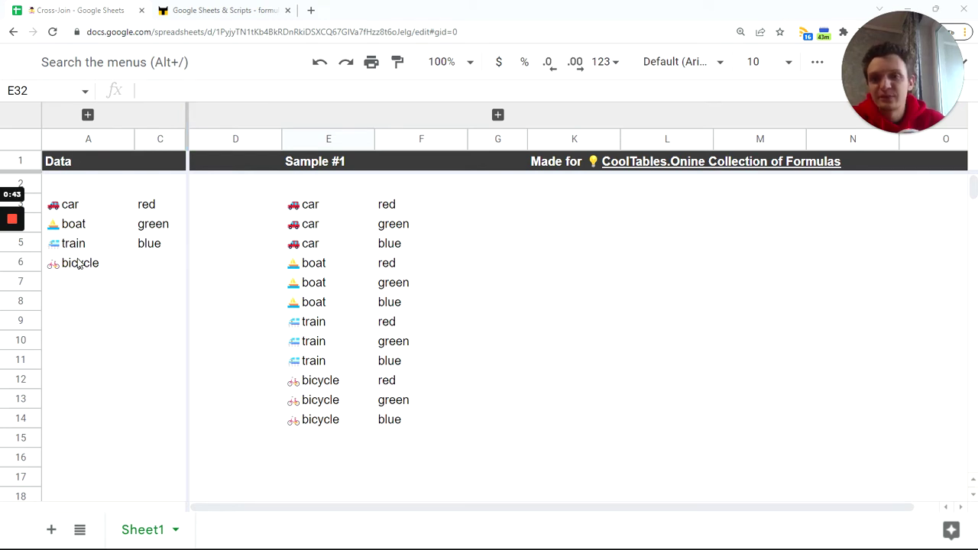
pyautogui.moveTo(80, 206); pyautogui.dragTo(84, 305)
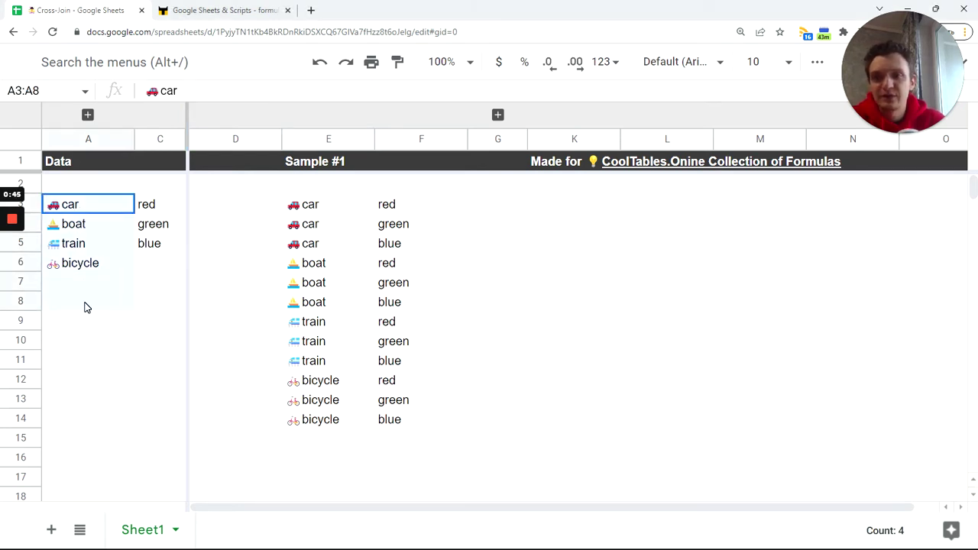
pyautogui.moveTo(157, 210); pyautogui.dragTo(157, 244)
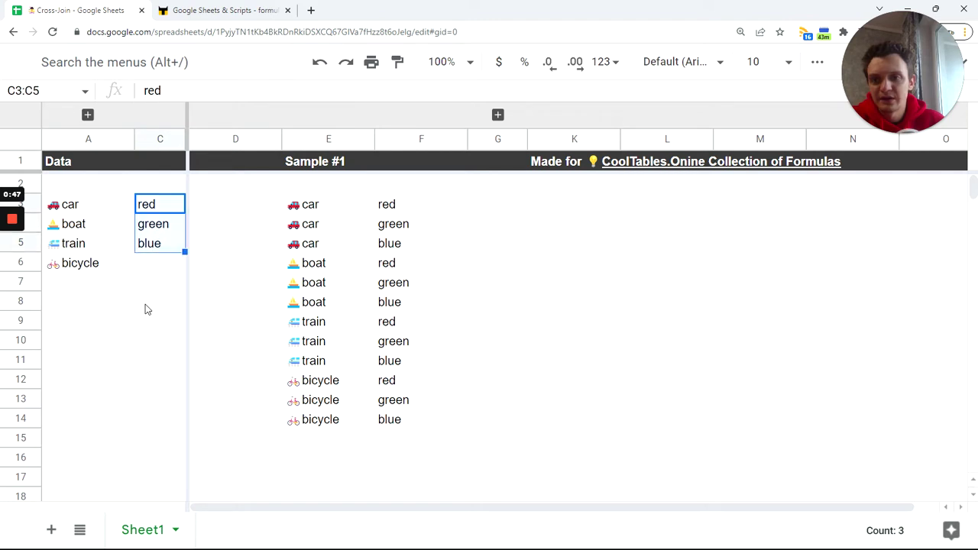
pyautogui.click(308, 204)
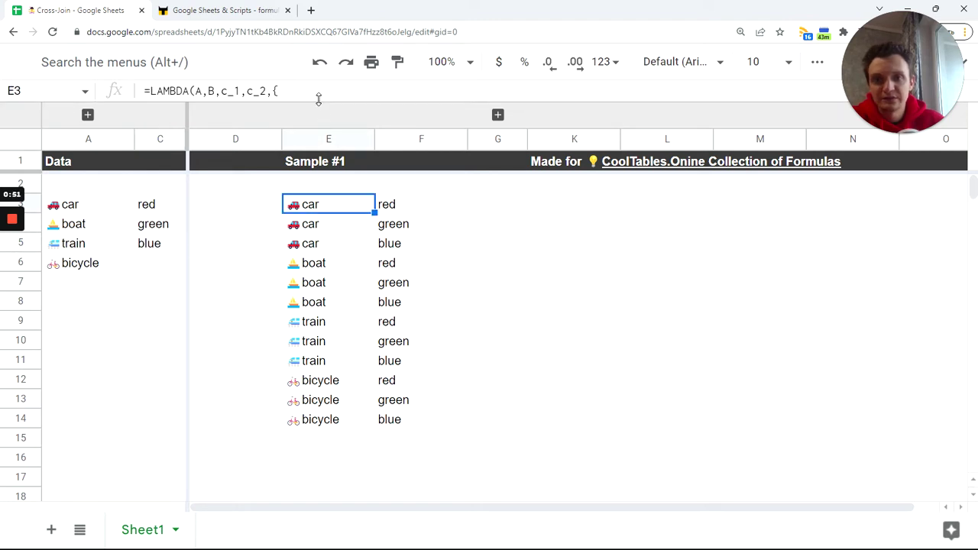
# - Expand the formula bar to four lines and check the E3:E10 pairs and F3 colour
pyautogui.moveTo(318, 98); pyautogui.dragTo(322, 175)
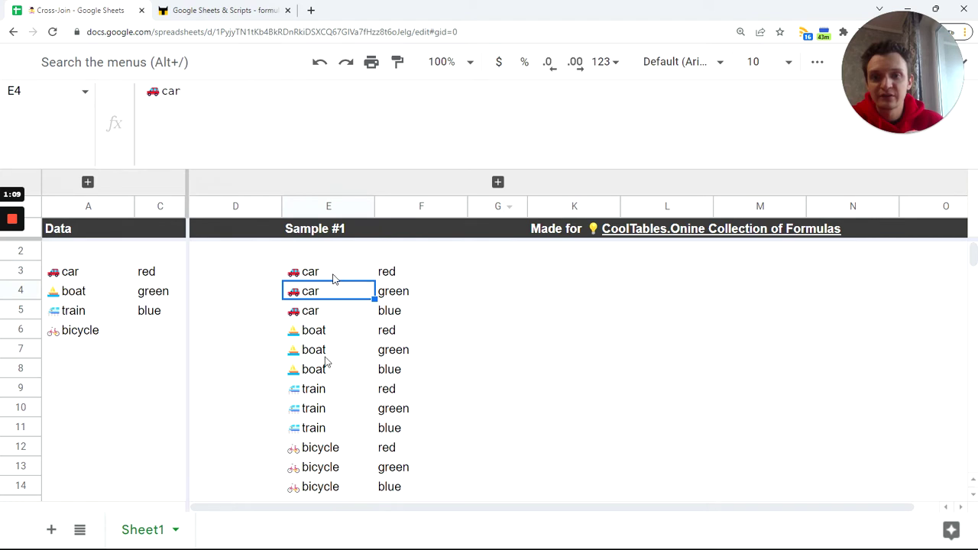
pyautogui.moveTo(333, 278); pyautogui.dragTo(313, 408)
pyautogui.scroll(-3, 328, 345)
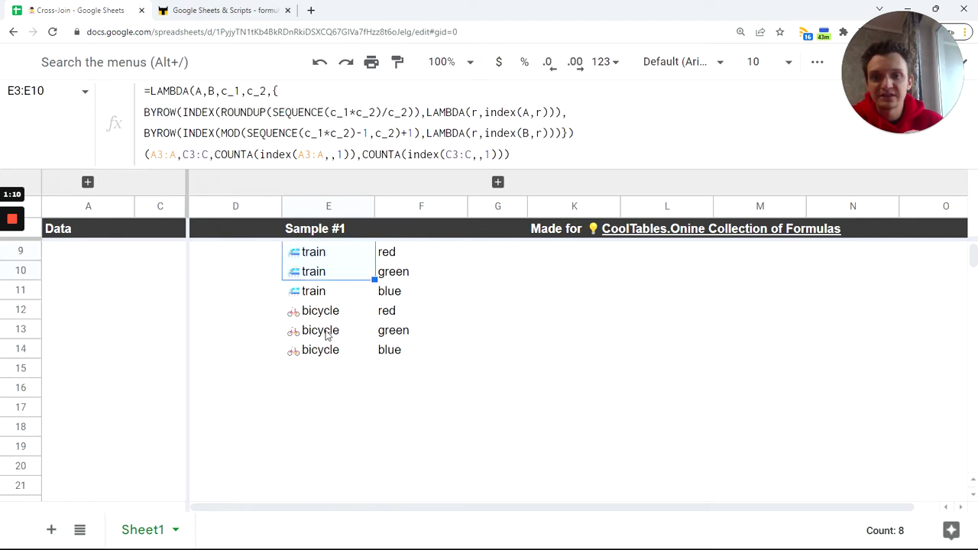
pyautogui.scroll(3, 327, 328)
pyautogui.click(398, 273)
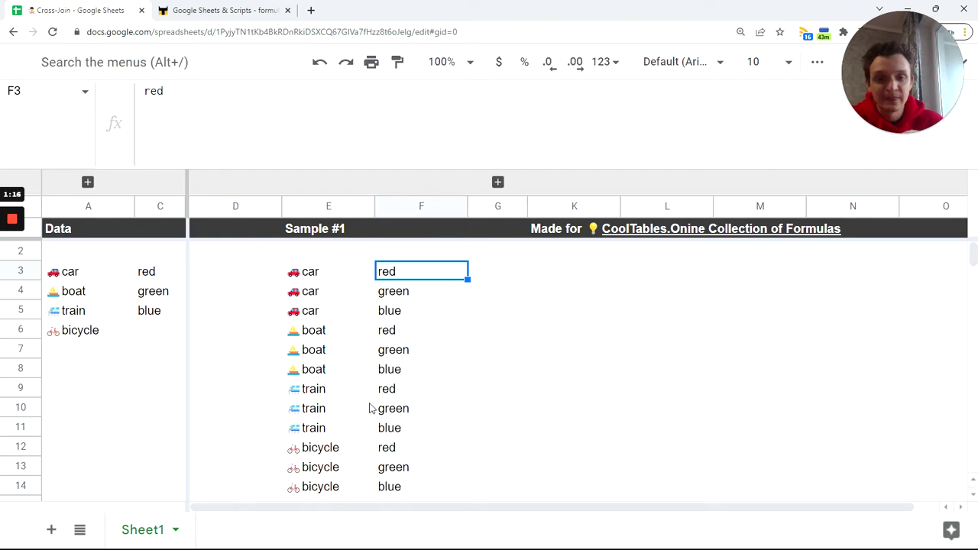
pyautogui.scroll(-2, 352, 363)
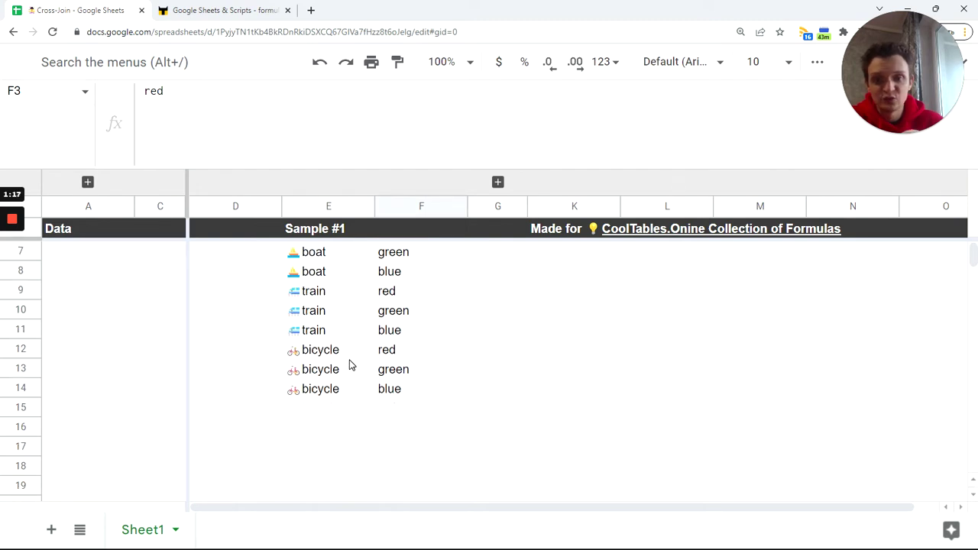
pyautogui.scroll(2, 347, 373)
pyautogui.scroll(1, 329, 328)
pyautogui.click(318, 279)
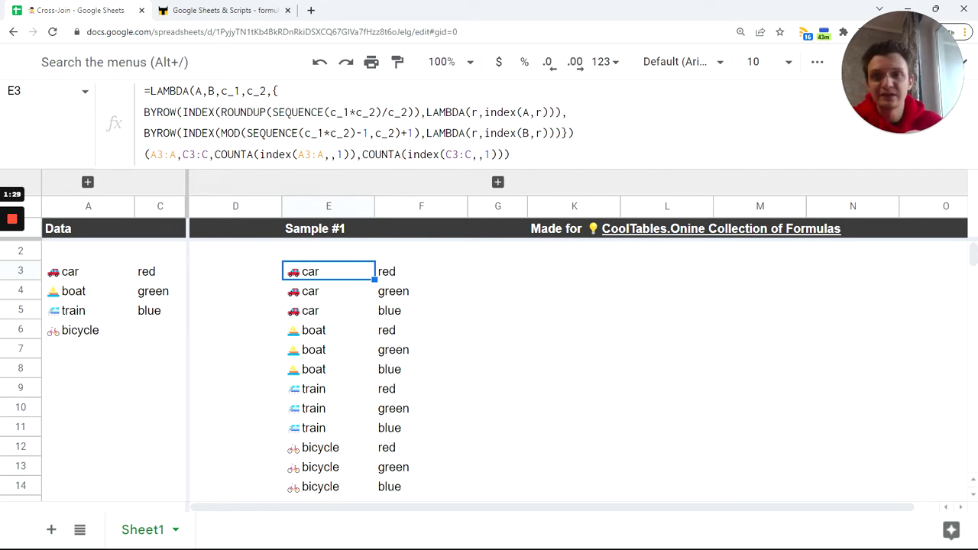
pyautogui.doubleClick(193, 112)
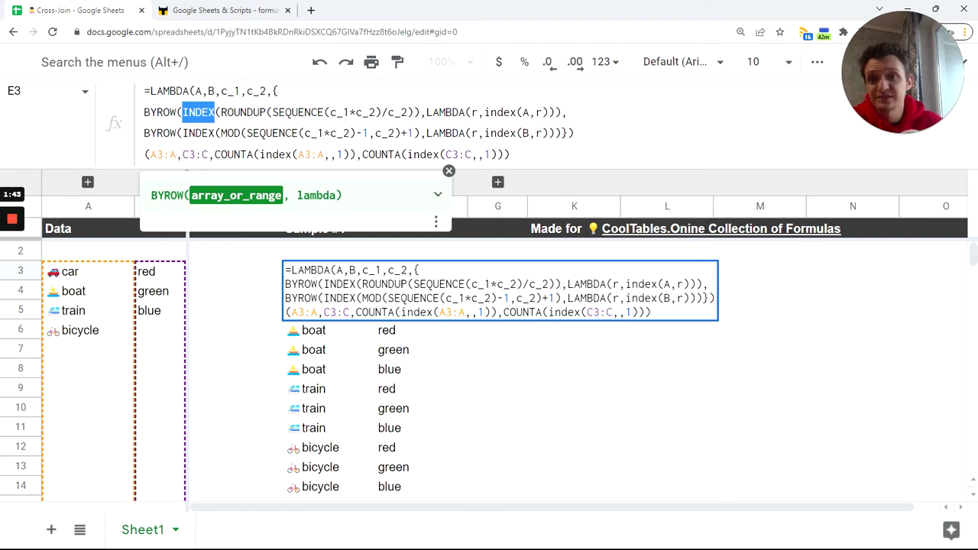
pyautogui.click(221, 113)
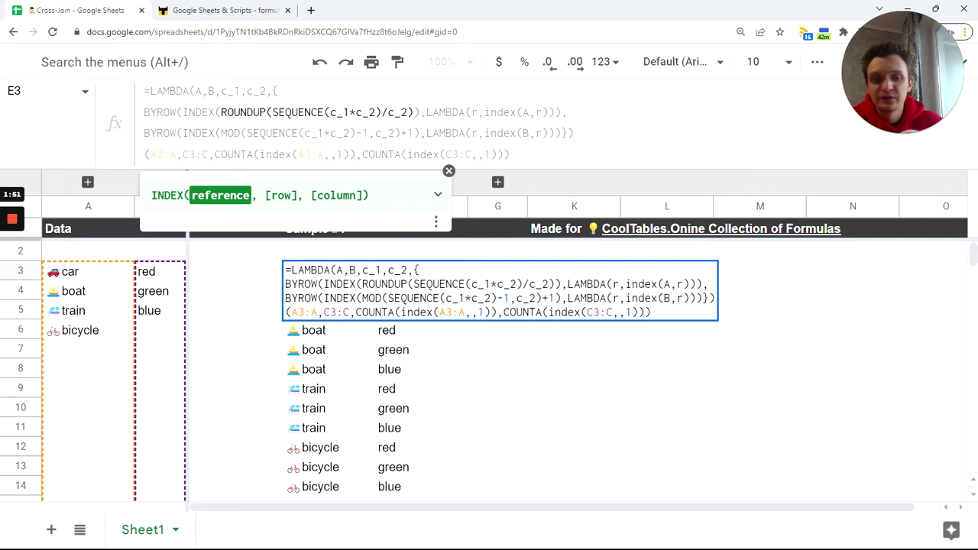
pyautogui.press('Return')
pyautogui.click(330, 275)
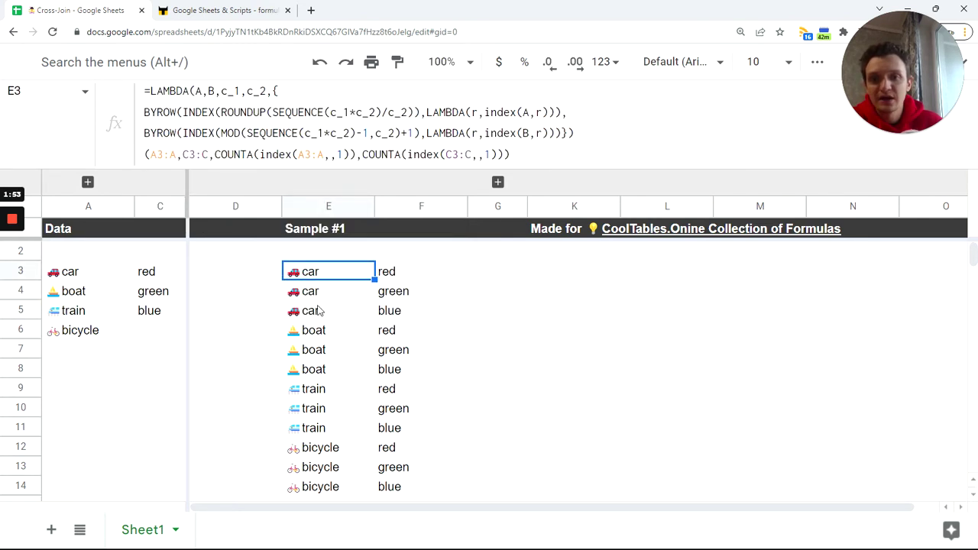
pyautogui.click(318, 298)
pyautogui.click(82, 274)
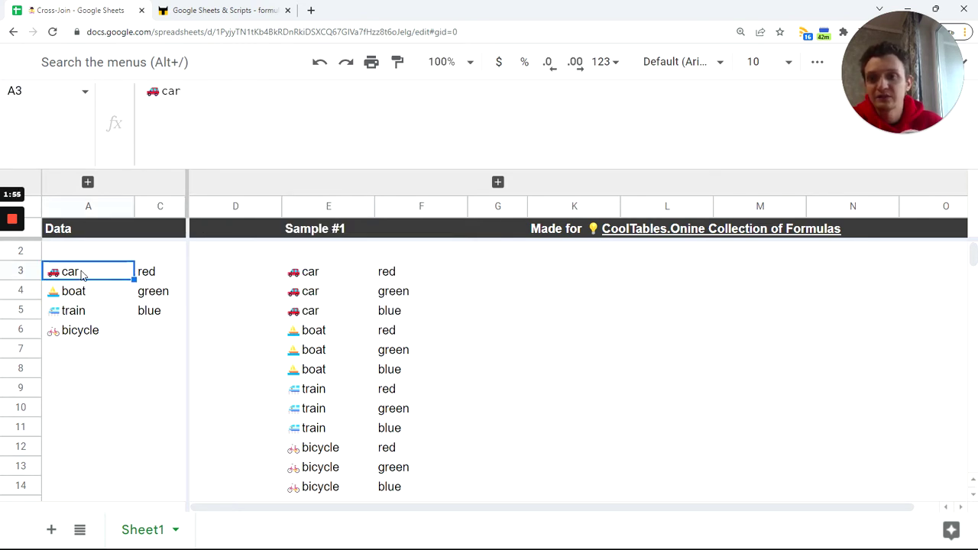
pyautogui.click(331, 336)
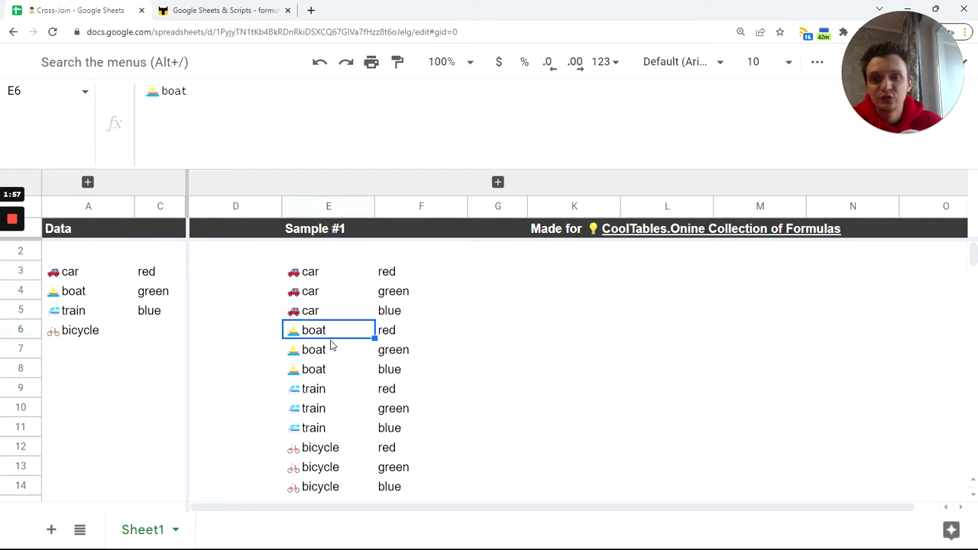
pyautogui.moveTo(324, 376); pyautogui.dragTo(325, 336)
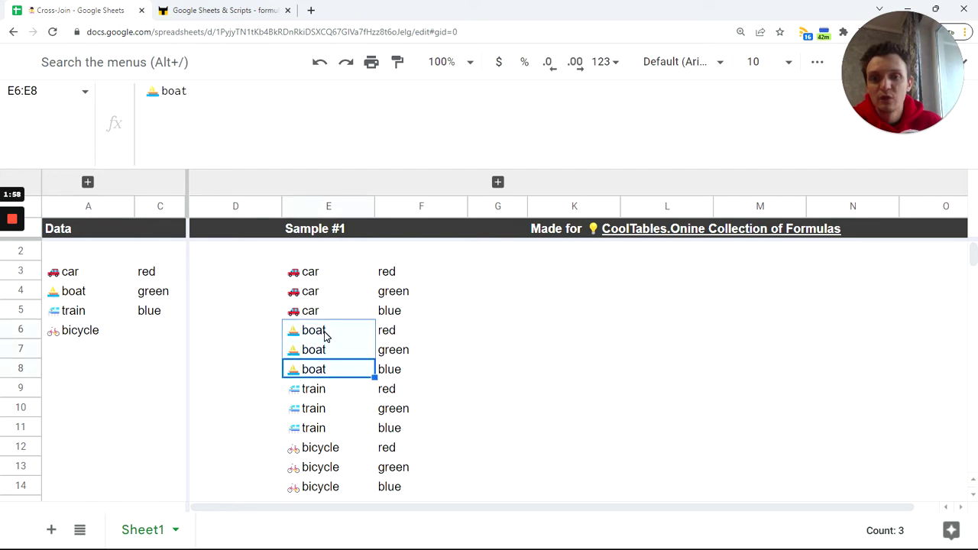
pyautogui.click(317, 272)
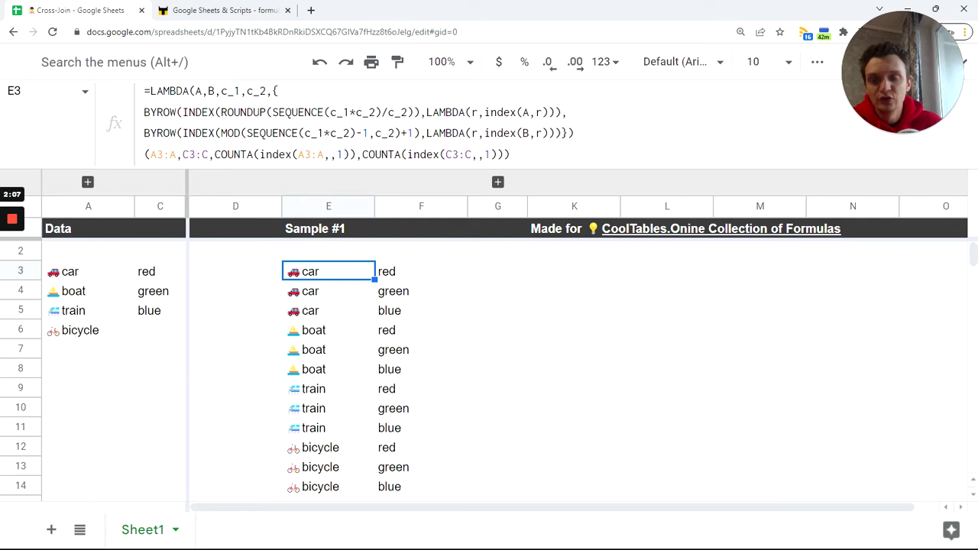
pyautogui.moveTo(901, 73)
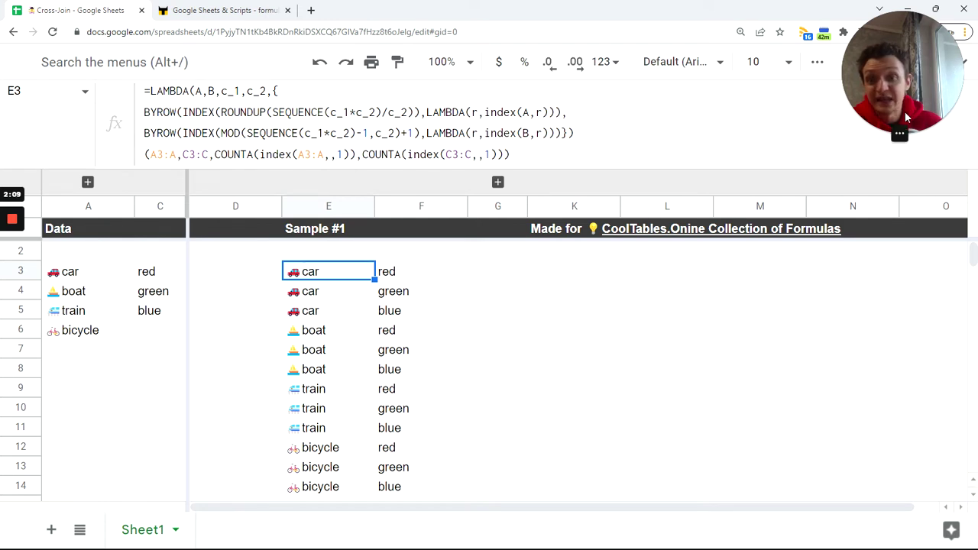
# - Add 'plane' as a new vehicle in cell A7 below bicycle
pyautogui.moveTo(917, 77); pyautogui.dragTo(903, 176)
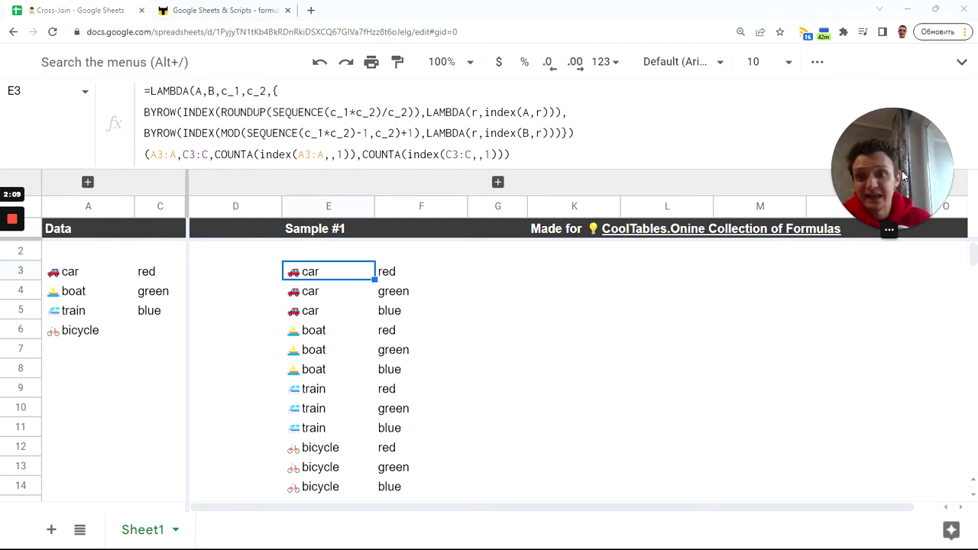
pyautogui.click(74, 354)
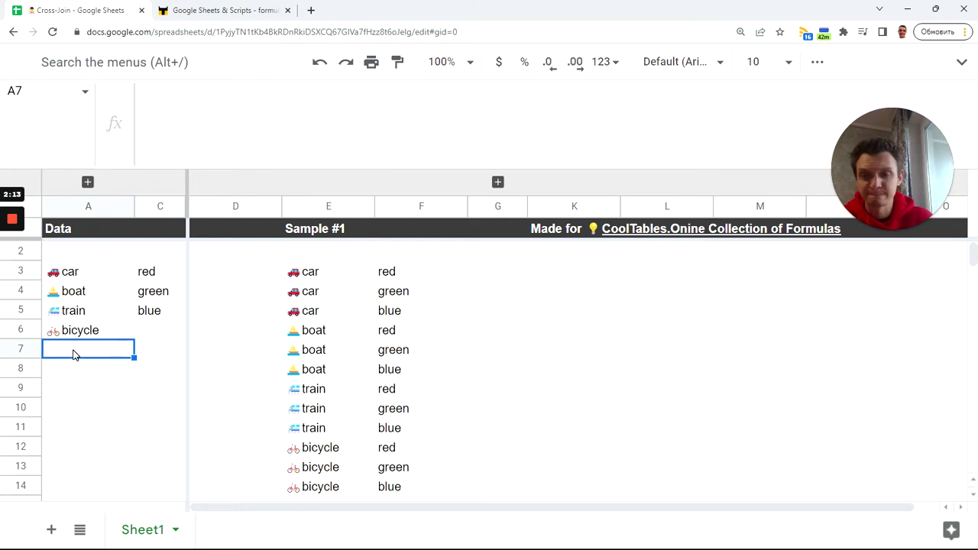
pyautogui.write('pla')
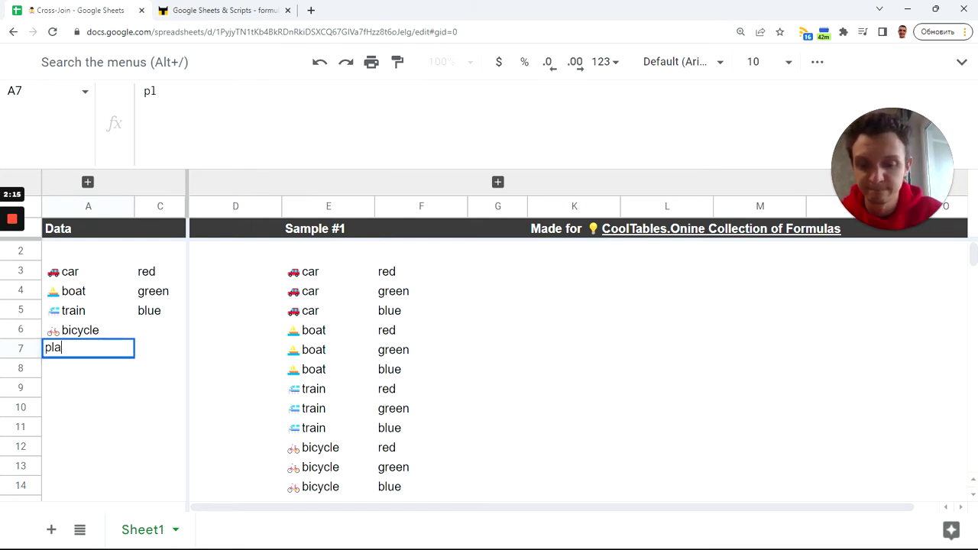
pyautogui.write('ne')
pyautogui.press('Tab')
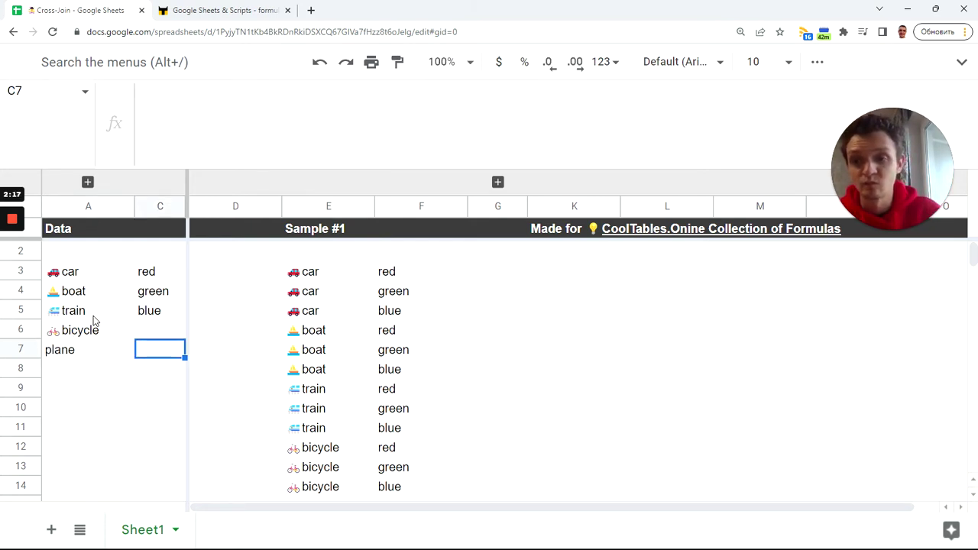
# - Prefix the plane entry in A7 with an airplane emoji
pyautogui.hotkey('ctrl', 'shift', 'e')
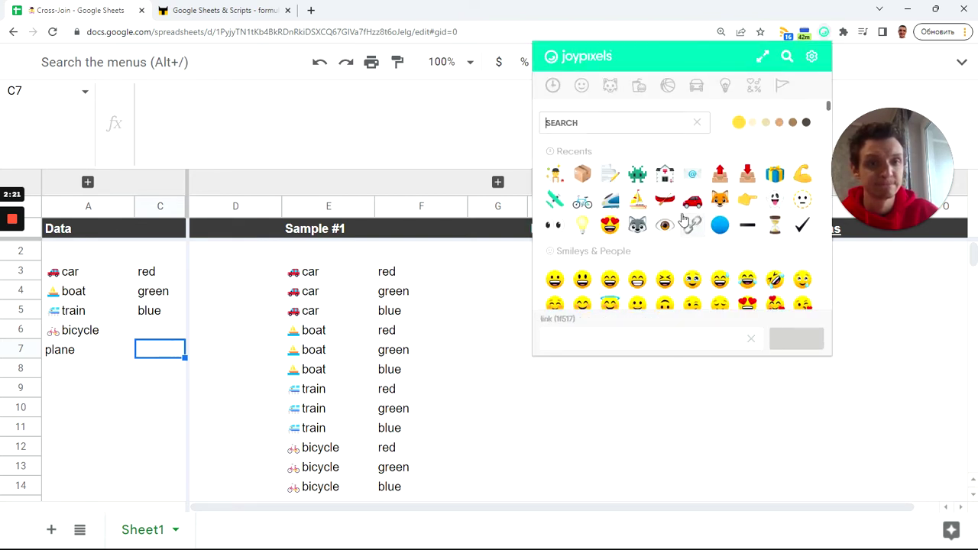
pyautogui.click(555, 199)
pyautogui.doubleClick(44, 350)
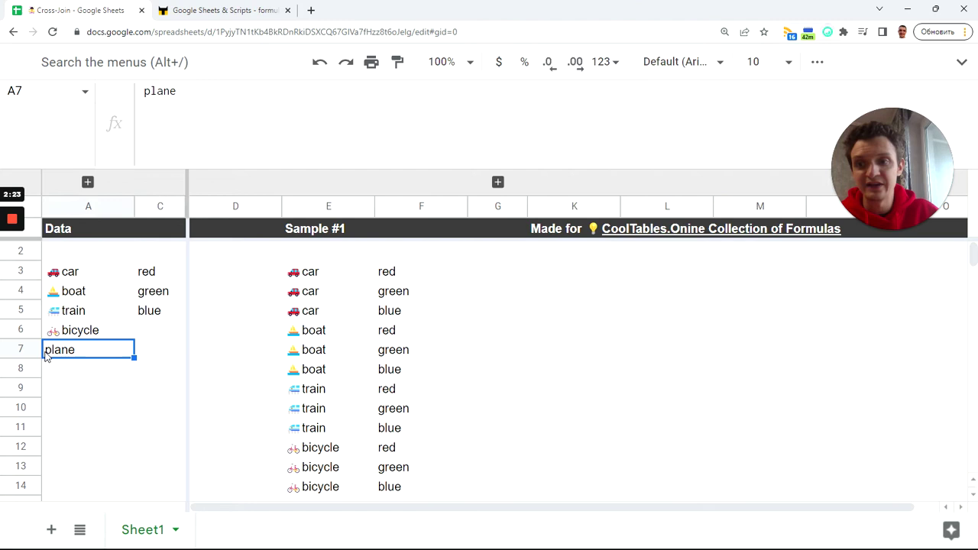
pyautogui.hotkey('ctrl', 'v')
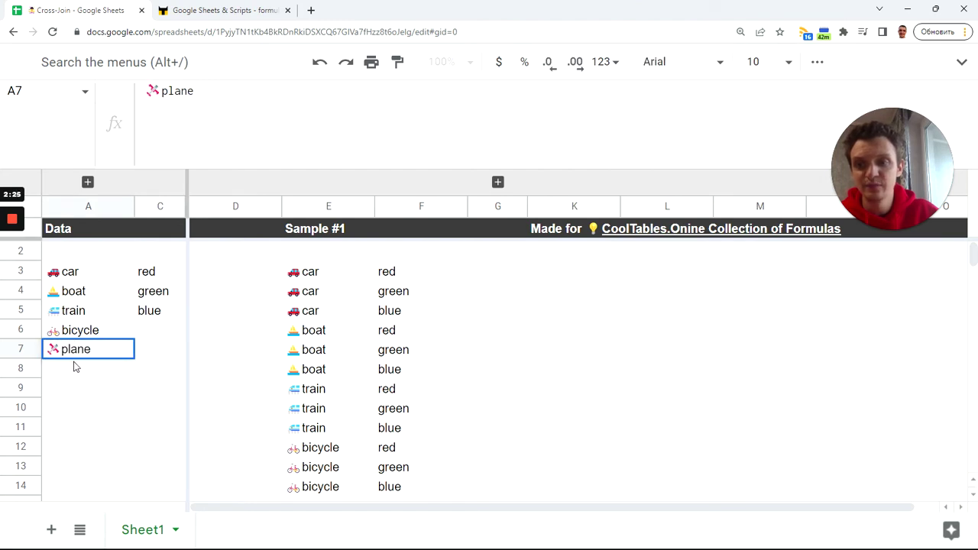
pyautogui.press('Return')
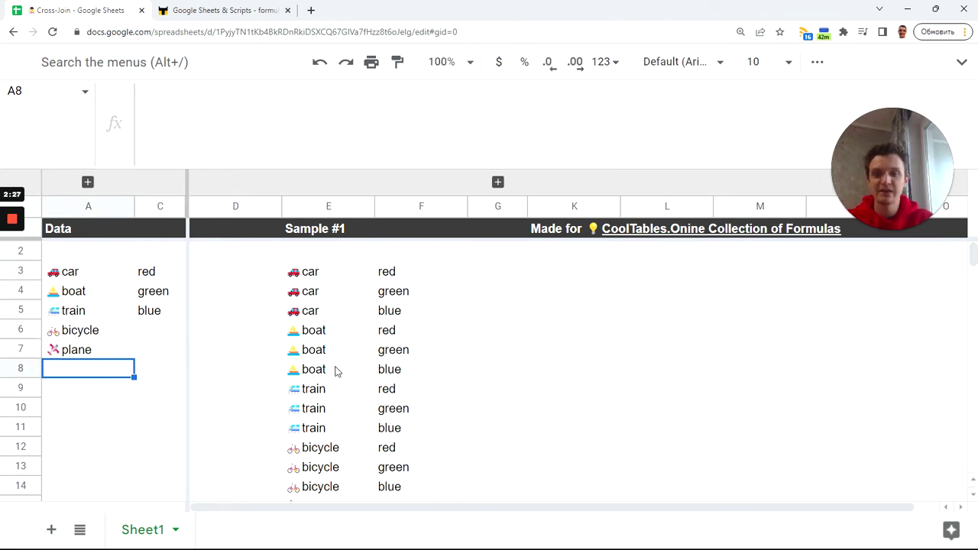
# - Review the three new plane rows paired with red, green and blue
pyautogui.scroll(-2, 334, 369)
pyautogui.moveTo(330, 412); pyautogui.dragTo(330, 449)
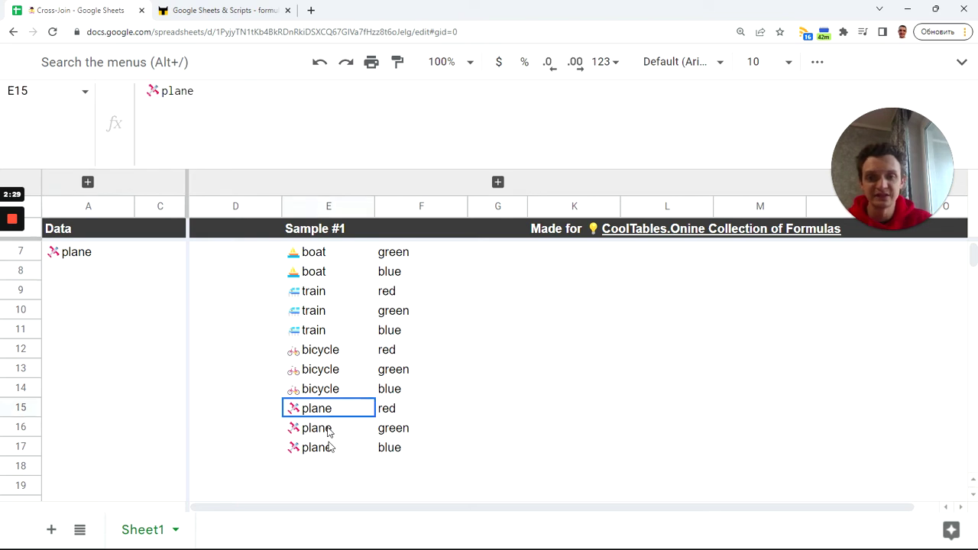
pyautogui.click(397, 412)
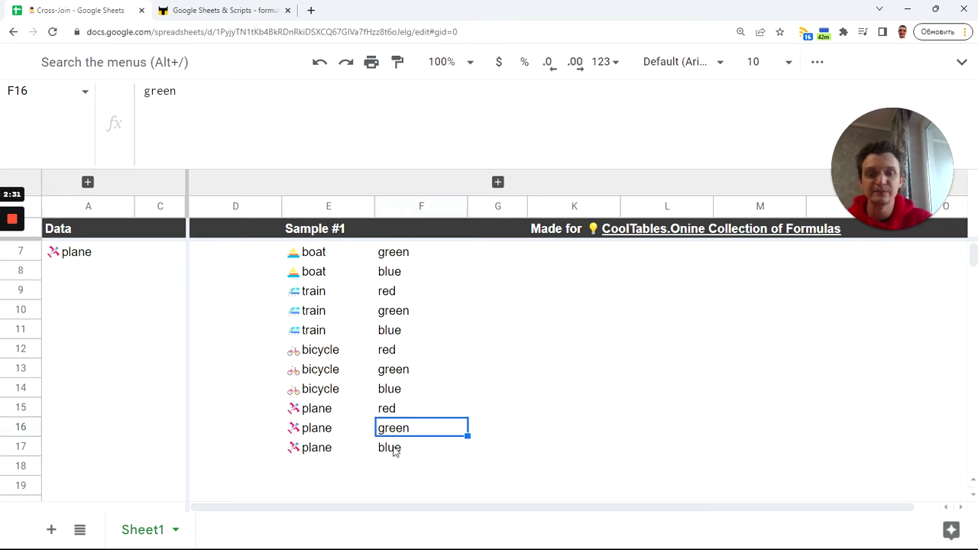
pyautogui.click(395, 448)
pyautogui.scroll(2, 221, 372)
# - Enter 'white' in C6 as a fourth colour
pyautogui.click(155, 330)
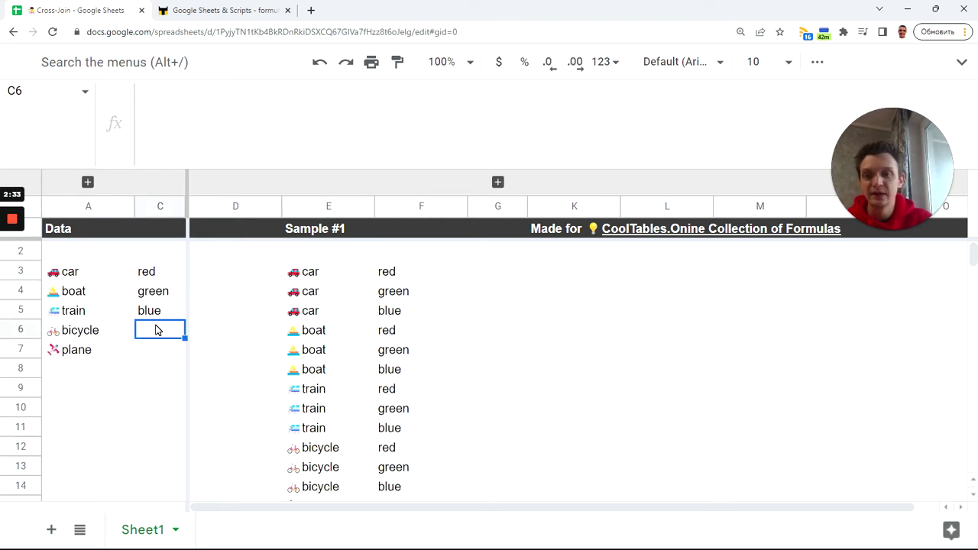
pyautogui.write('whi')
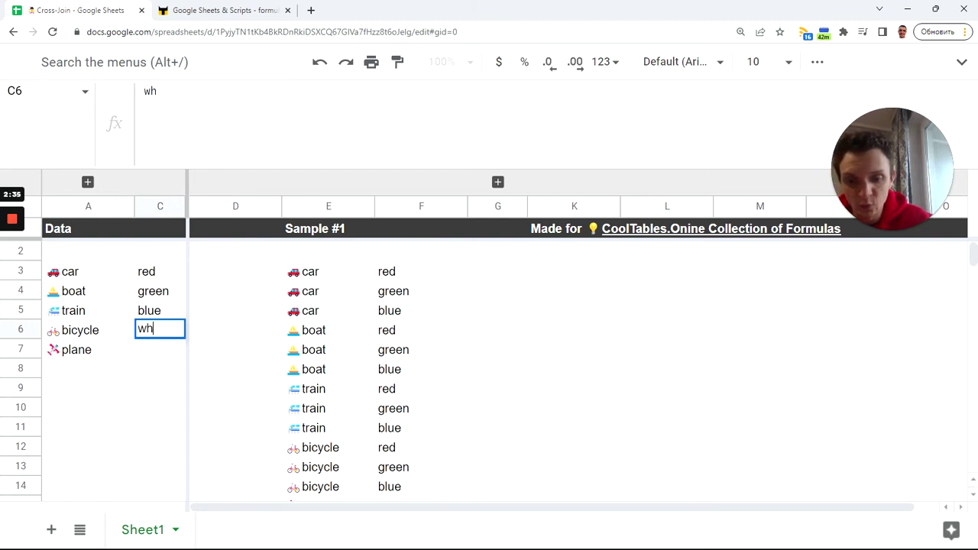
pyautogui.write('te')
pyautogui.press('Return')
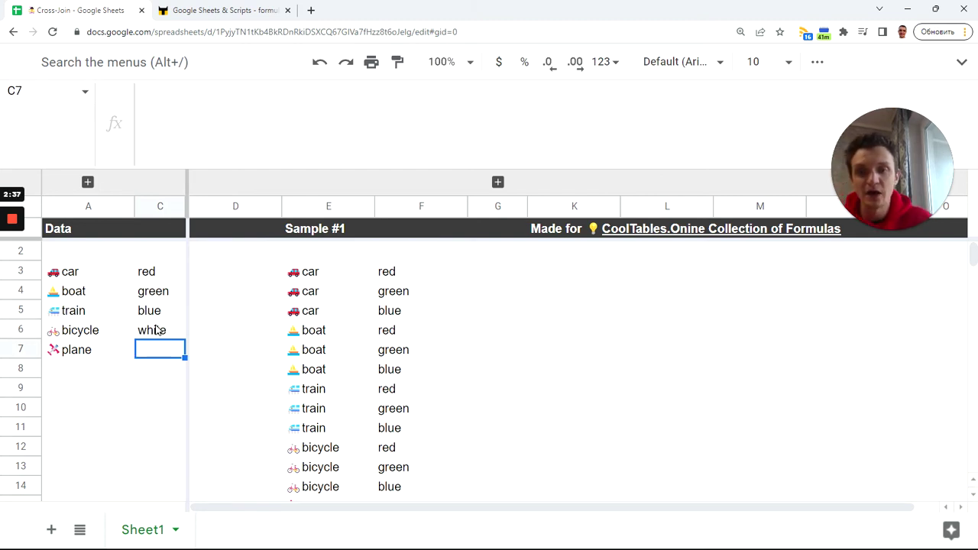
# - Check the new car–white, boat–white and other white pairings in the output
pyautogui.moveTo(313, 336); pyautogui.dragTo(401, 340)
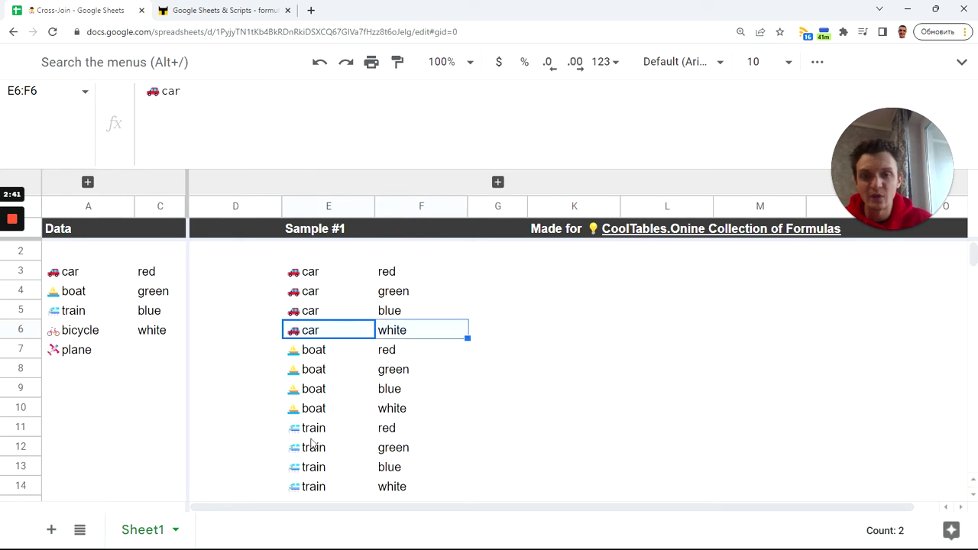
pyautogui.moveTo(359, 416); pyautogui.dragTo(393, 416)
pyautogui.scroll(-2, 349, 440)
pyautogui.scroll(-3, 350, 440)
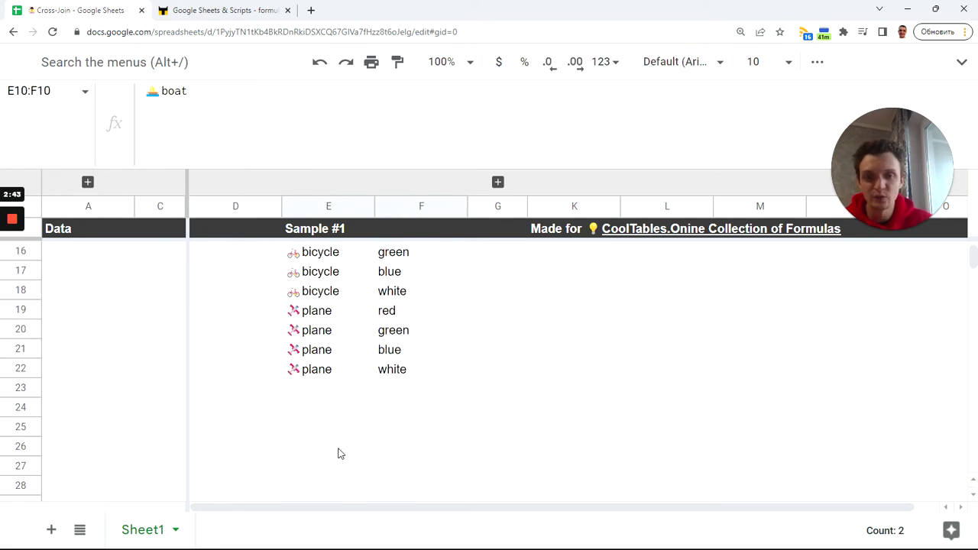
pyautogui.moveTo(327, 370); pyautogui.dragTo(386, 372)
pyautogui.scroll(5, 330, 429)
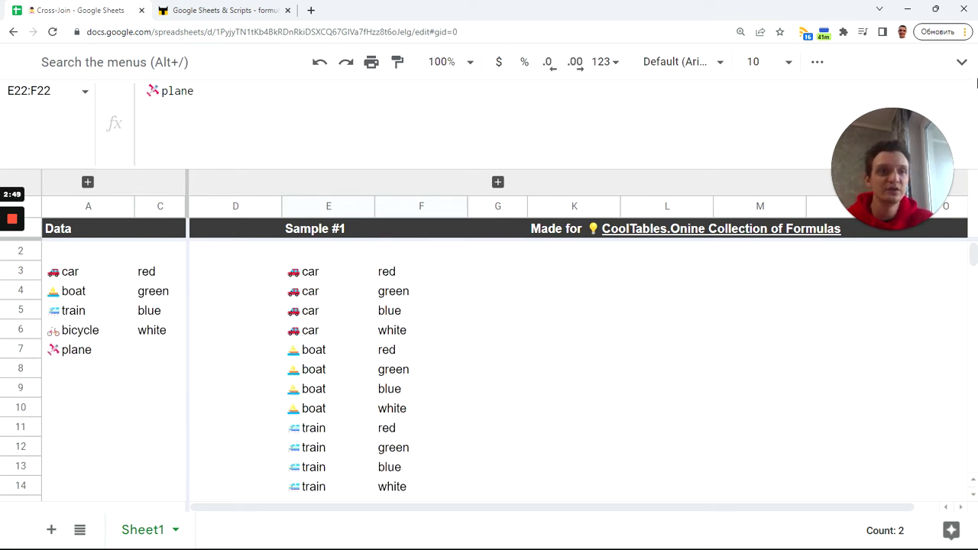
# - Glance at Data > Named functions, then shrink the formula bar to one line
pyautogui.click(959, 66)
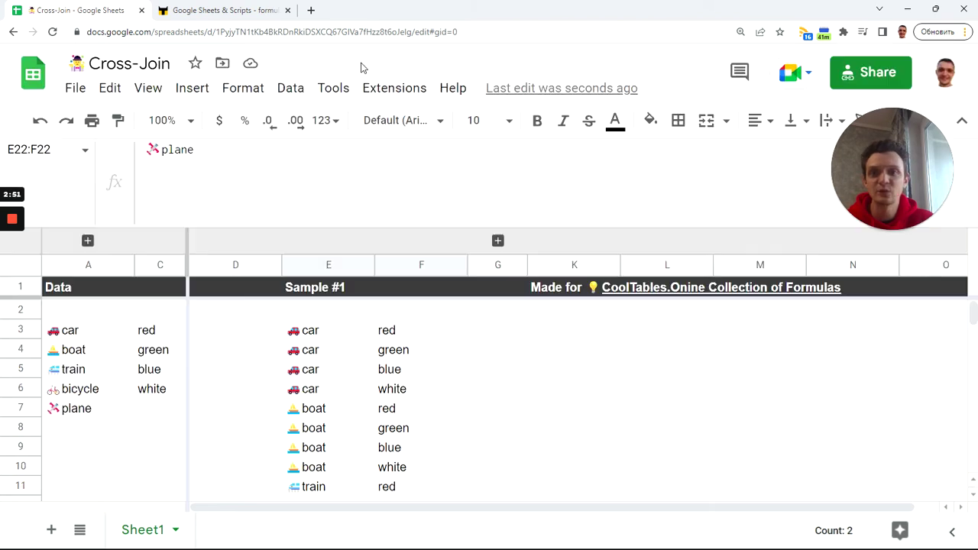
pyautogui.click(288, 90)
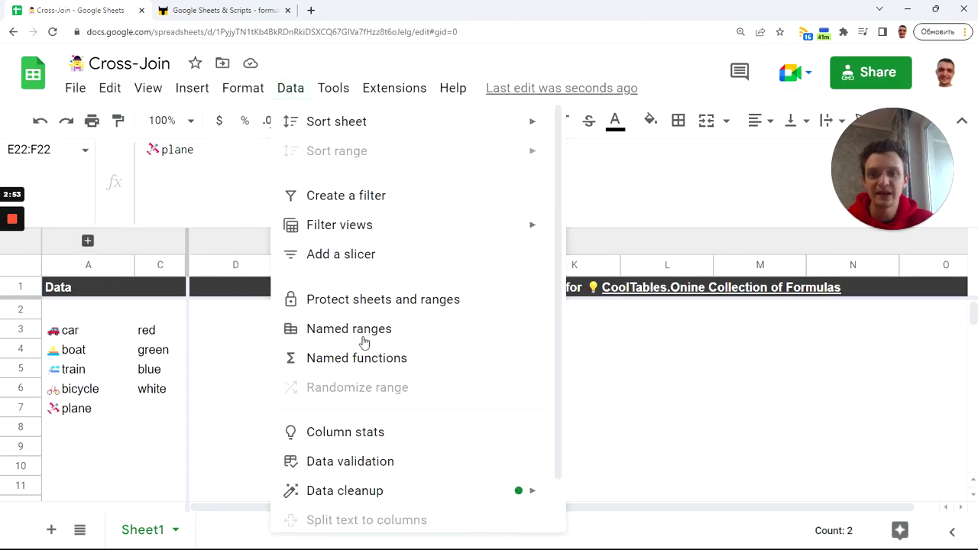
pyautogui.click(963, 127)
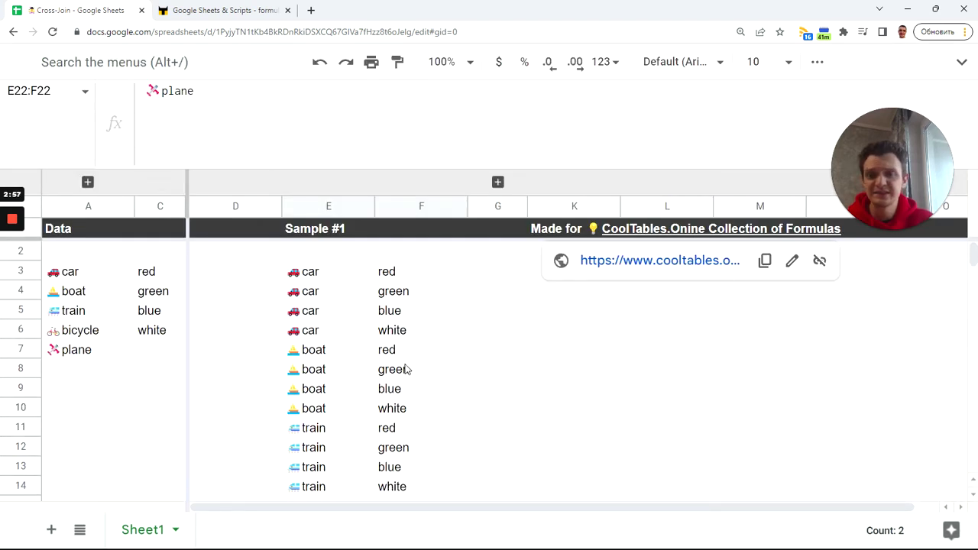
pyautogui.moveTo(369, 168); pyautogui.dragTo(369, 102)
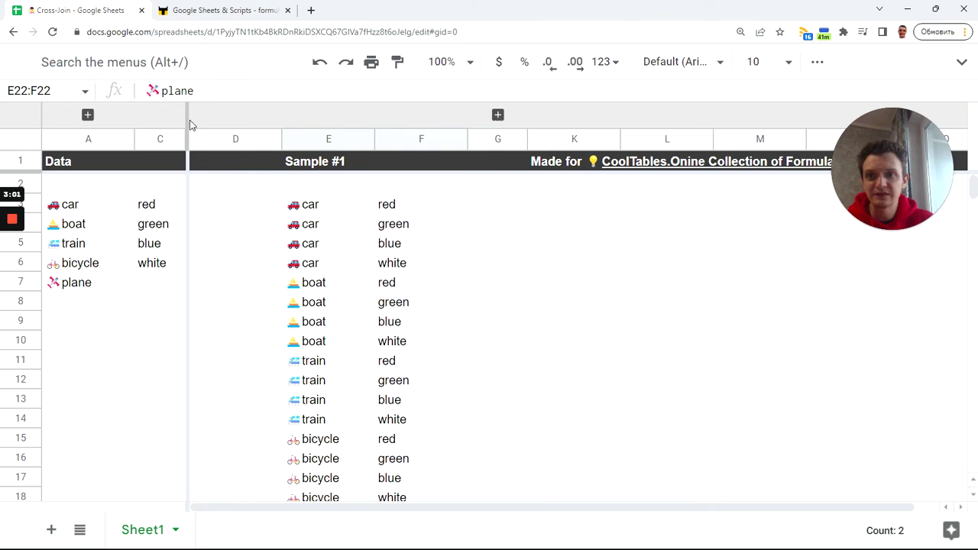
# - Reveal the hidden owner column B and review each vehicle's owner, Max through Sam
pyautogui.click(88, 115)
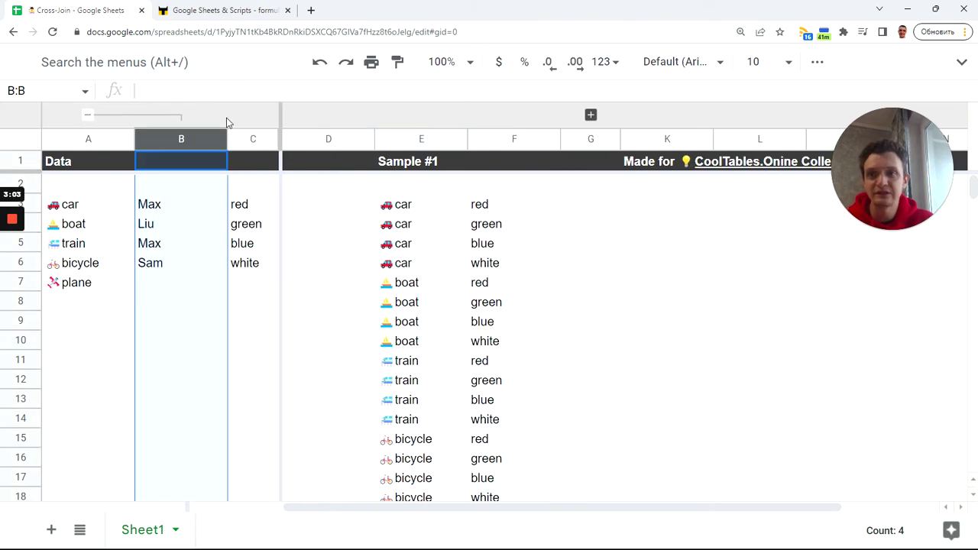
pyautogui.click(93, 210)
pyautogui.moveTo(162, 209); pyautogui.dragTo(163, 267)
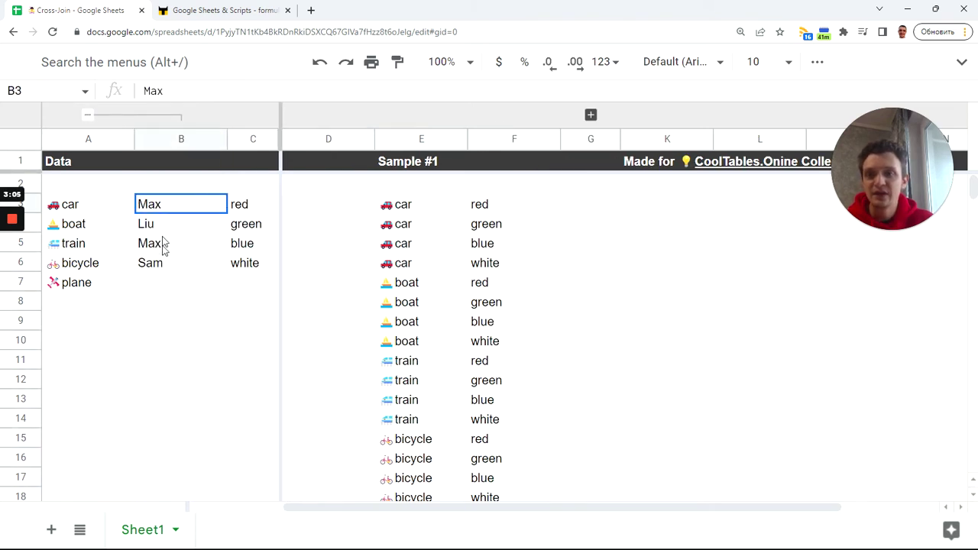
pyautogui.click(87, 210)
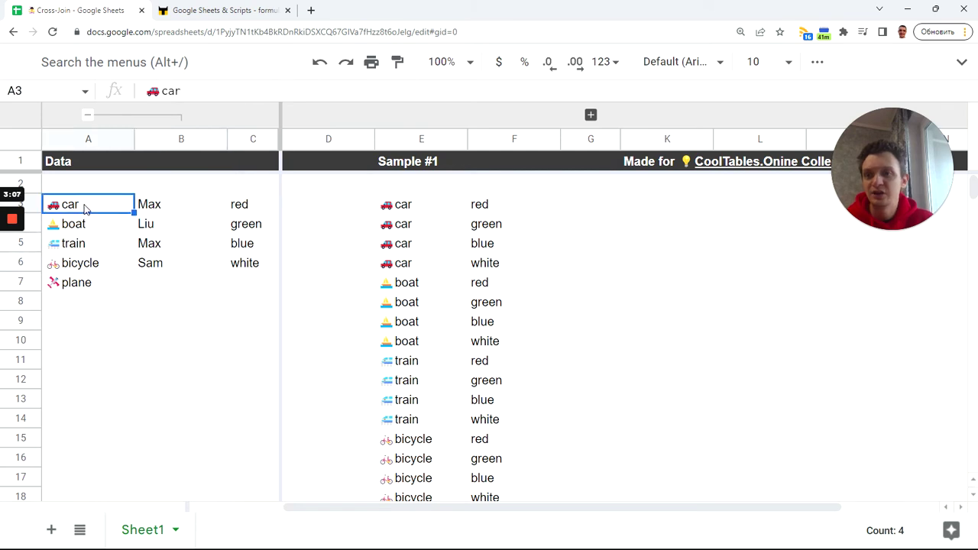
pyautogui.click(166, 211)
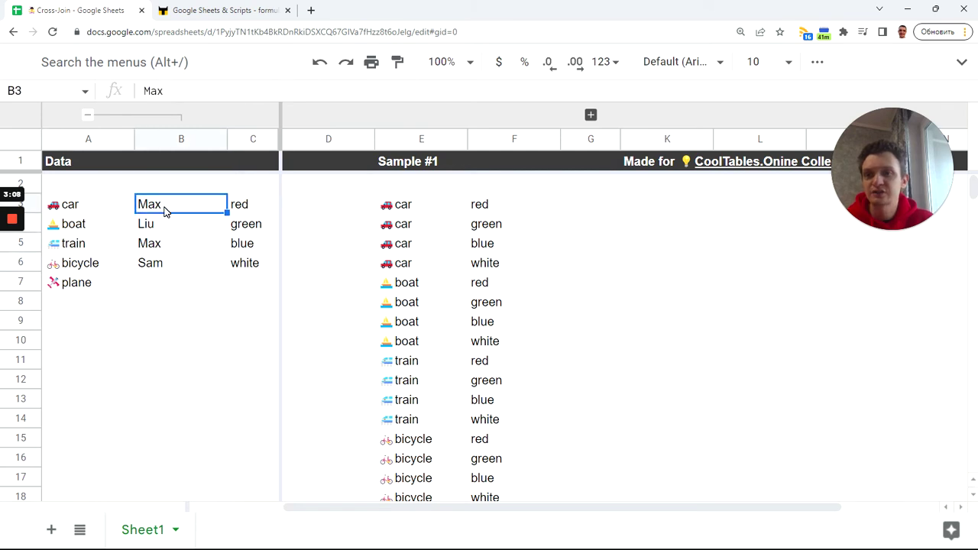
pyautogui.click(88, 267)
pyautogui.click(158, 267)
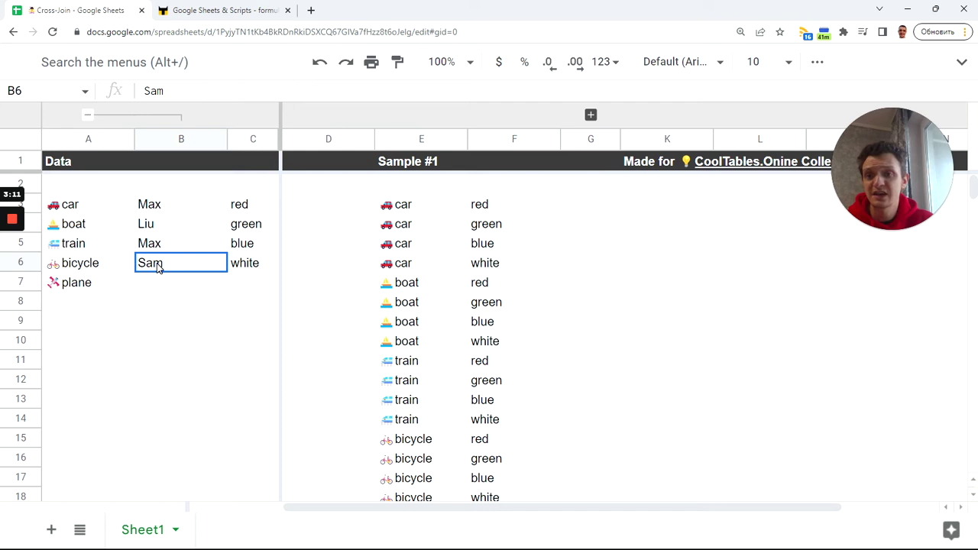
# - Fill Sam down from B6 into B7 as the plane's owner
pyautogui.moveTo(158, 271); pyautogui.dragTo(157, 280)
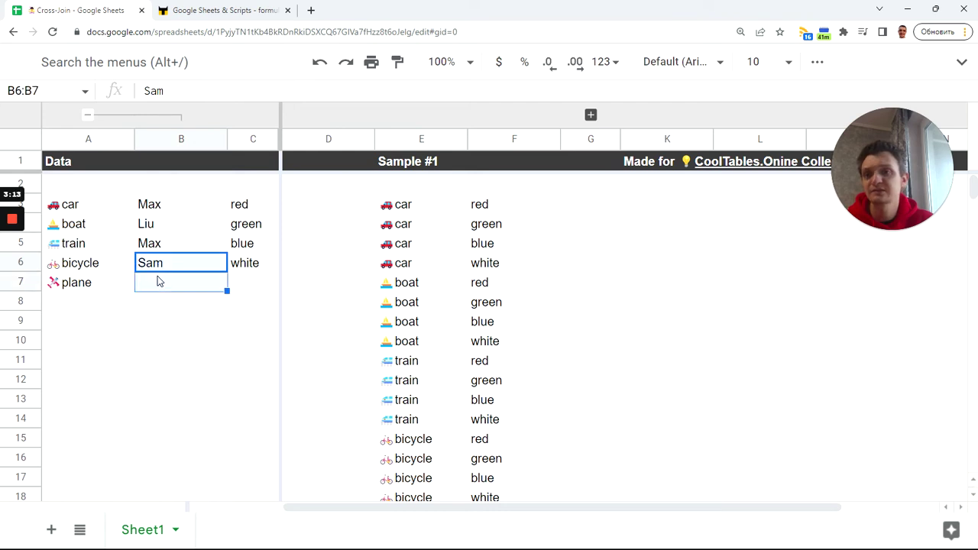
pyautogui.hotkey('ctrl', 'd')
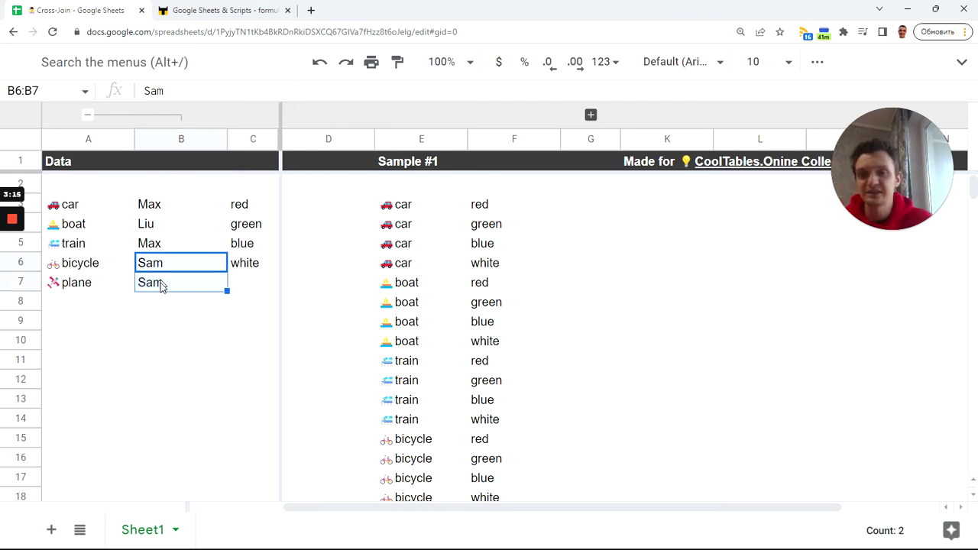
pyautogui.click(159, 287)
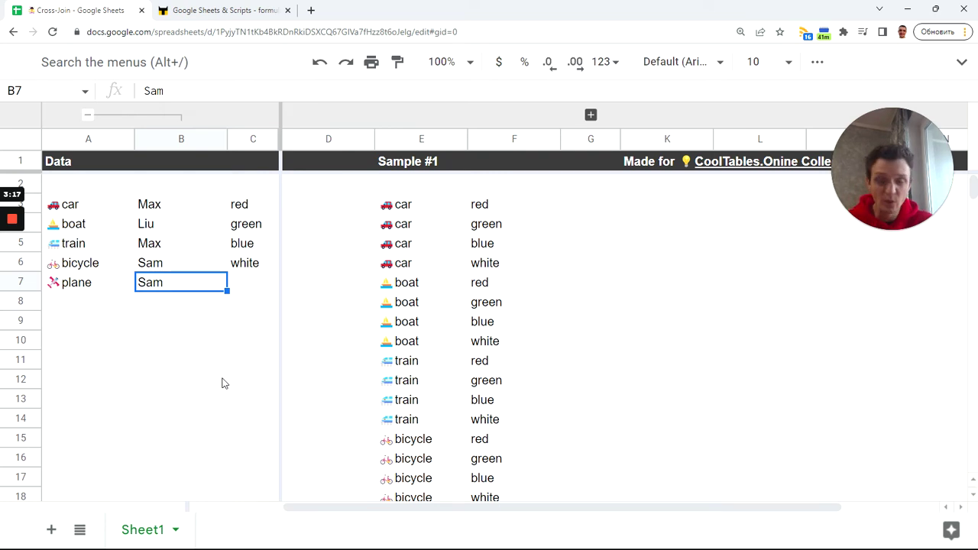
# - Select A3:B10 and C3:C7, expand the Sample #2 columns, and view H3's CROSSJOIN
pyautogui.moveTo(92, 205); pyautogui.dragTo(173, 344)
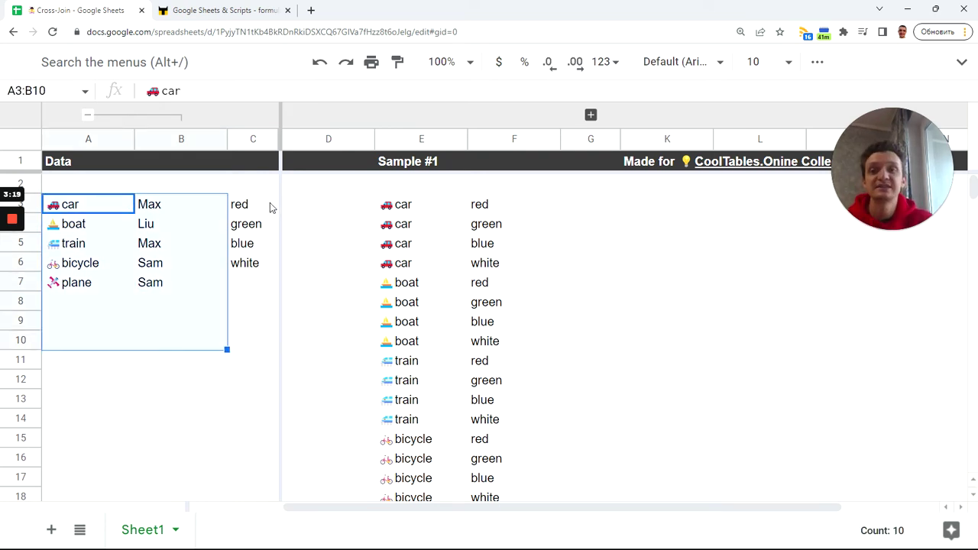
pyautogui.moveTo(269, 206); pyautogui.dragTo(265, 286)
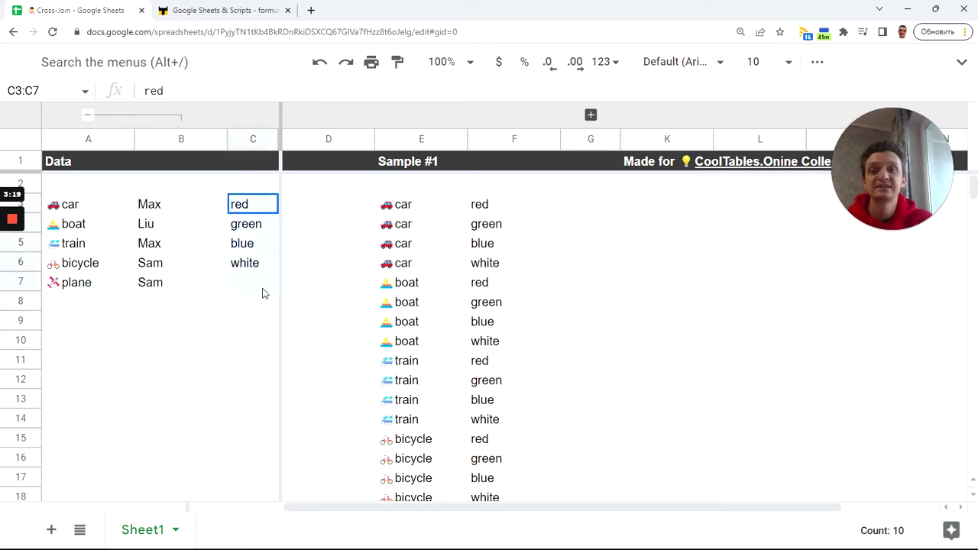
pyautogui.click(591, 115)
pyautogui.click(647, 209)
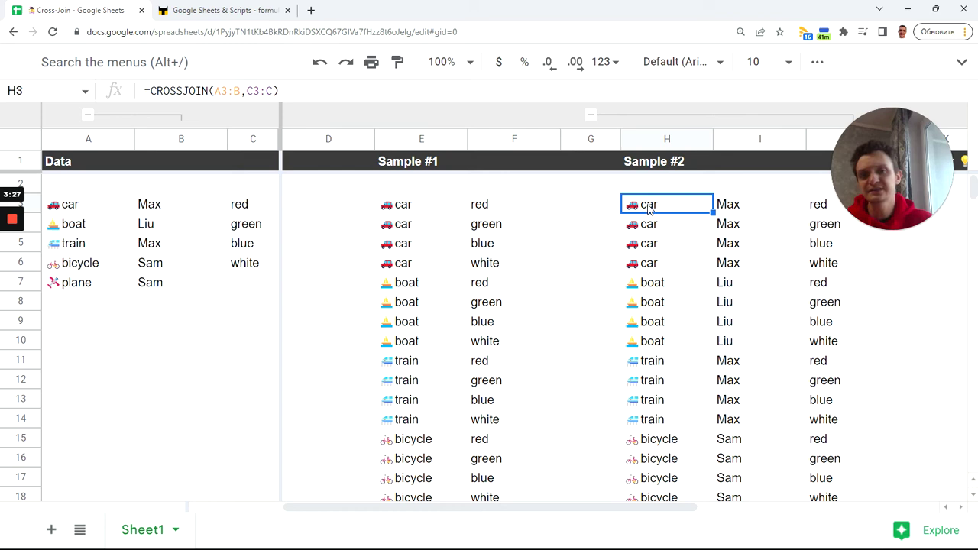
# - Compare the Sample #1 LAMBDA formula in E3 with the CROSSJOIN ranges in H3
pyautogui.click(393, 210)
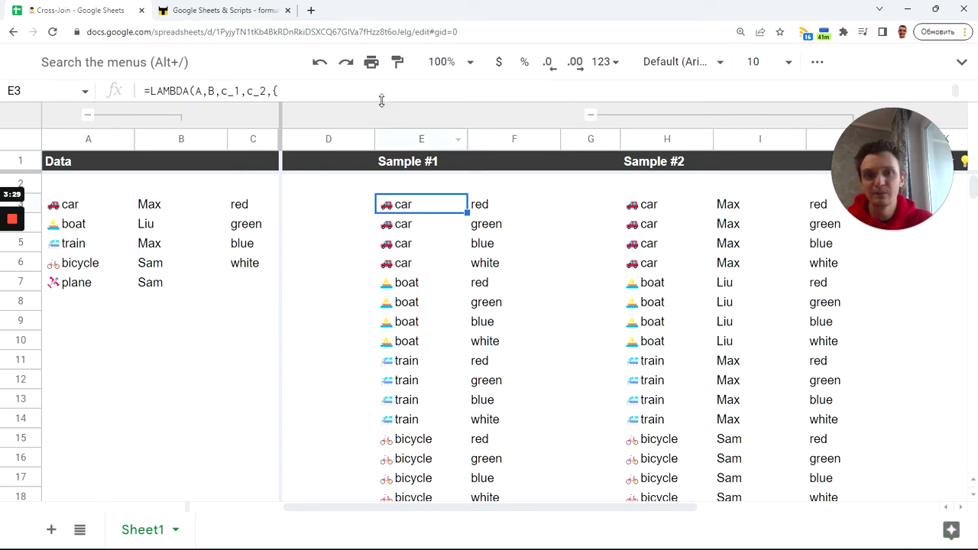
pyautogui.moveTo(380, 101)
pyautogui.mouseDown()
pyautogui.moveTo(385, 186)
pyautogui.moveTo(398, 163)
pyautogui.moveTo(403, 102)
pyautogui.mouseUp()
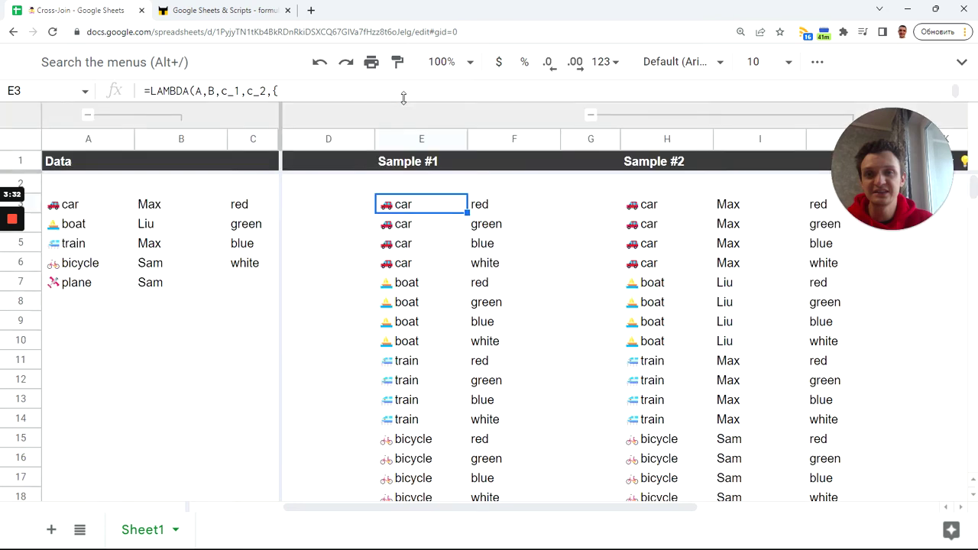
pyautogui.click(645, 214)
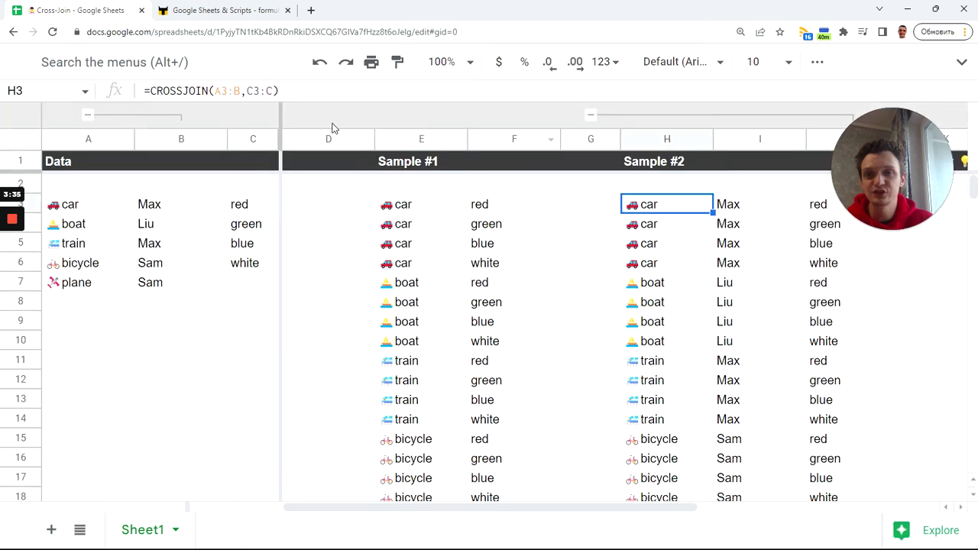
pyautogui.click(279, 91)
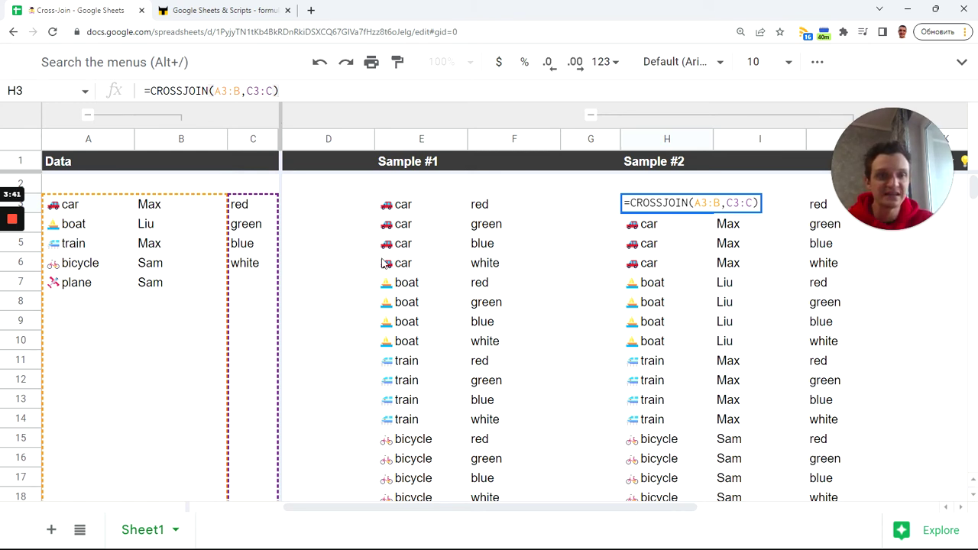
pyautogui.press('Return')
pyautogui.click(660, 211)
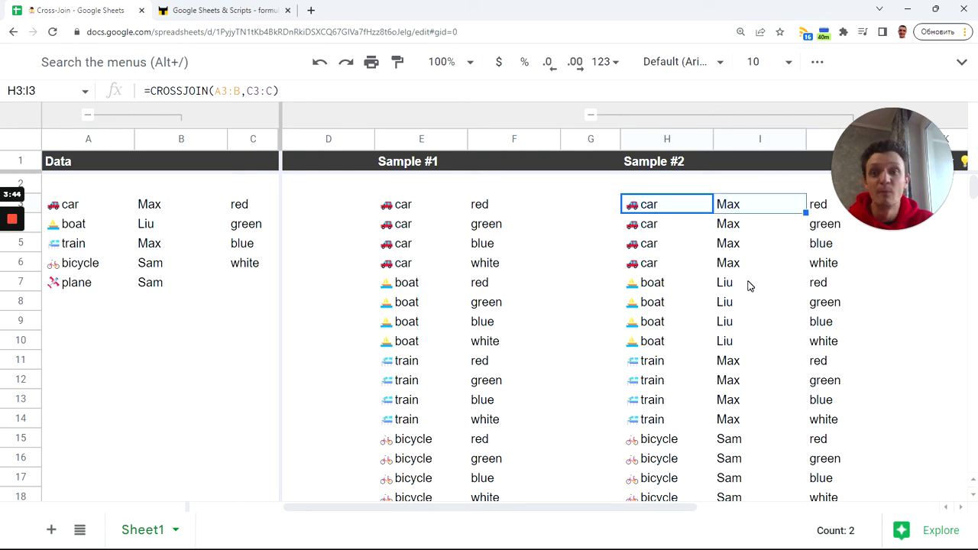
pyautogui.scroll(-3, 749, 288)
pyautogui.scroll(3, 748, 289)
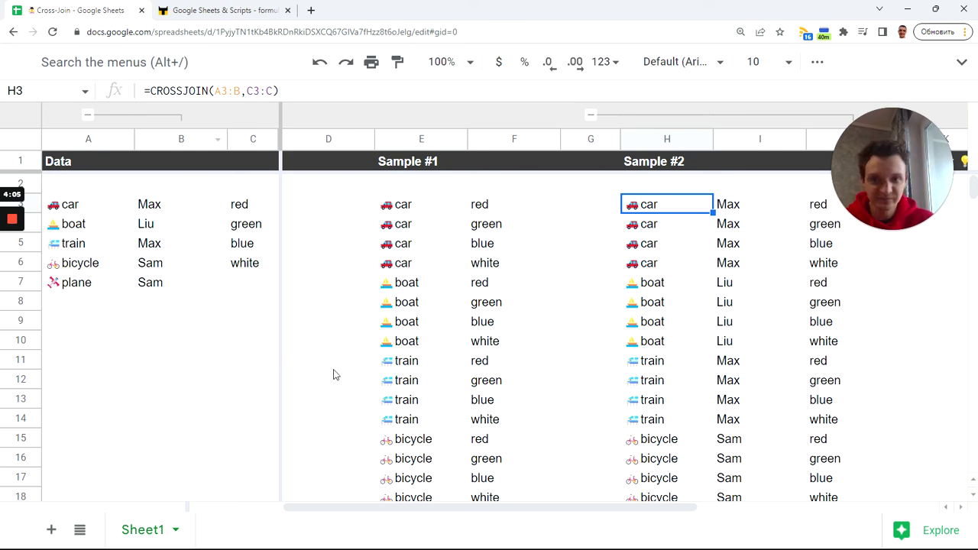
pyautogui.click(882, 236)
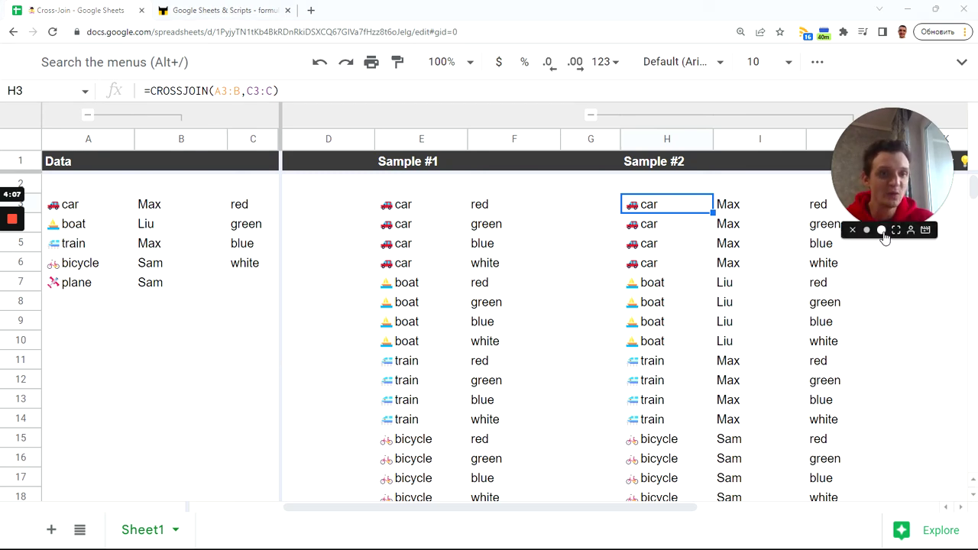
pyautogui.click(834, 162)
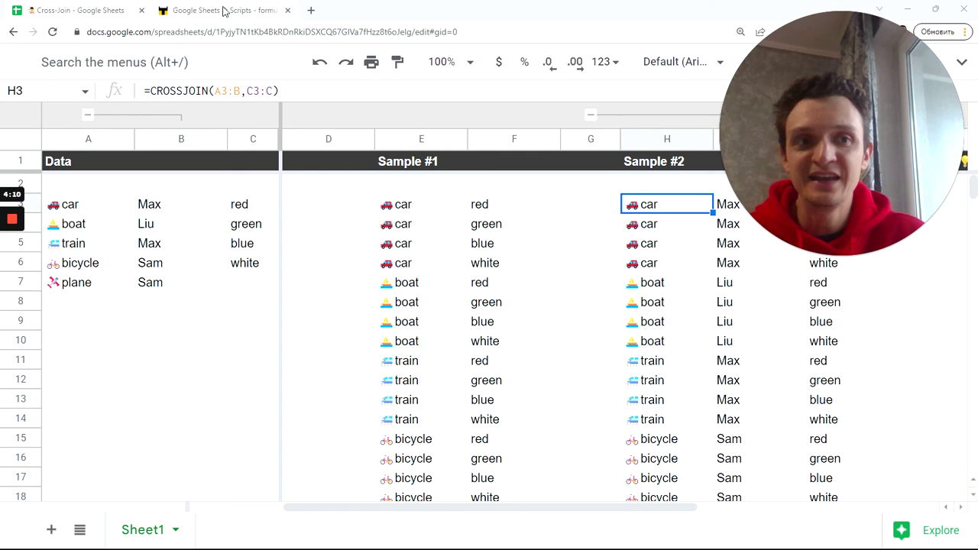
# - Switch to the CoolTables formulas page and scroll down to the CrossJoin card
pyautogui.click(218, 11)
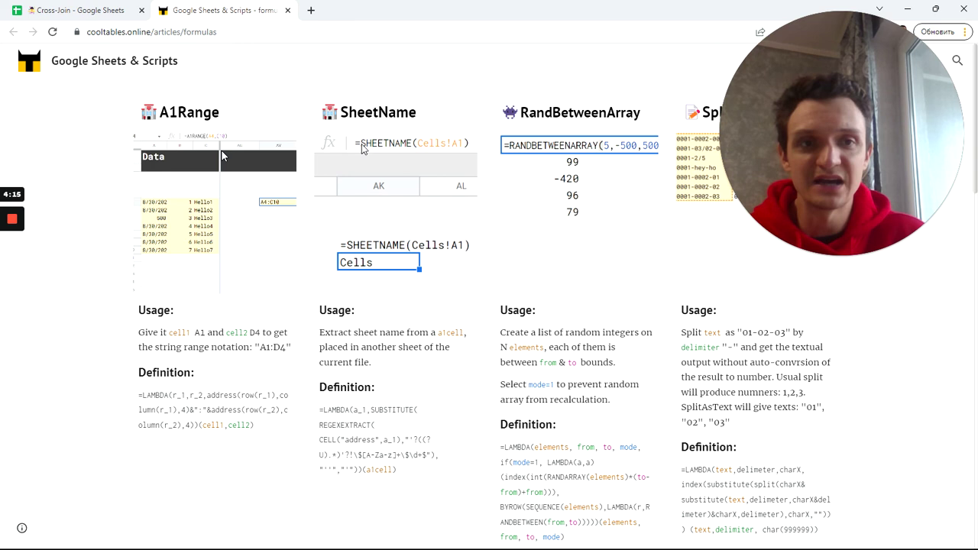
pyautogui.moveTo(821, 140); pyautogui.dragTo(825, 405)
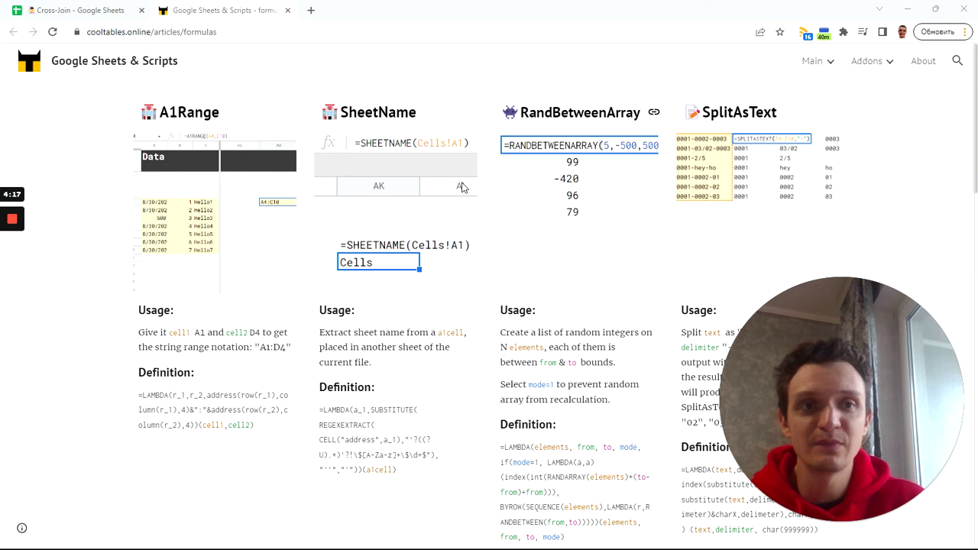
pyautogui.scroll(-4, 461, 187)
pyautogui.scroll(-5, 395, 175)
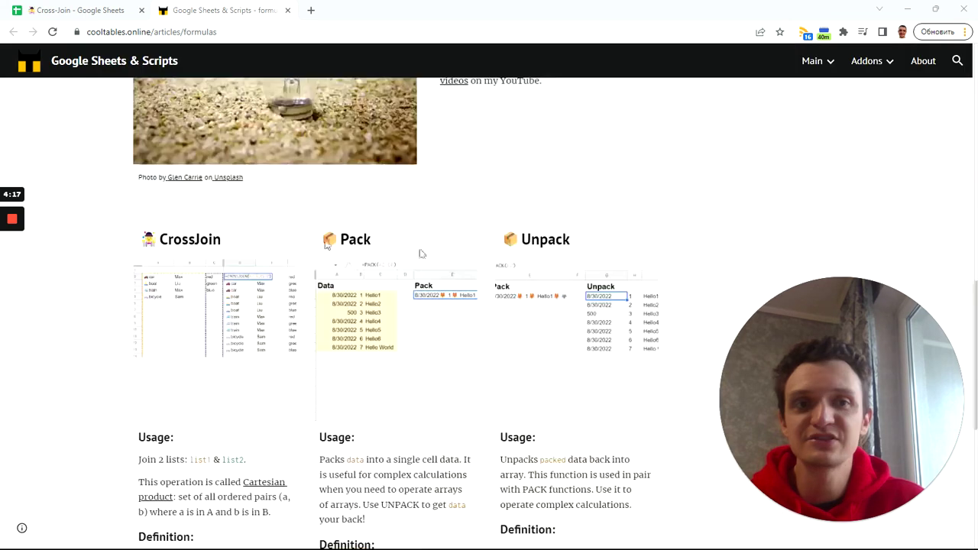
pyautogui.scroll(-2, 421, 253)
pyautogui.scroll(-3, 545, 286)
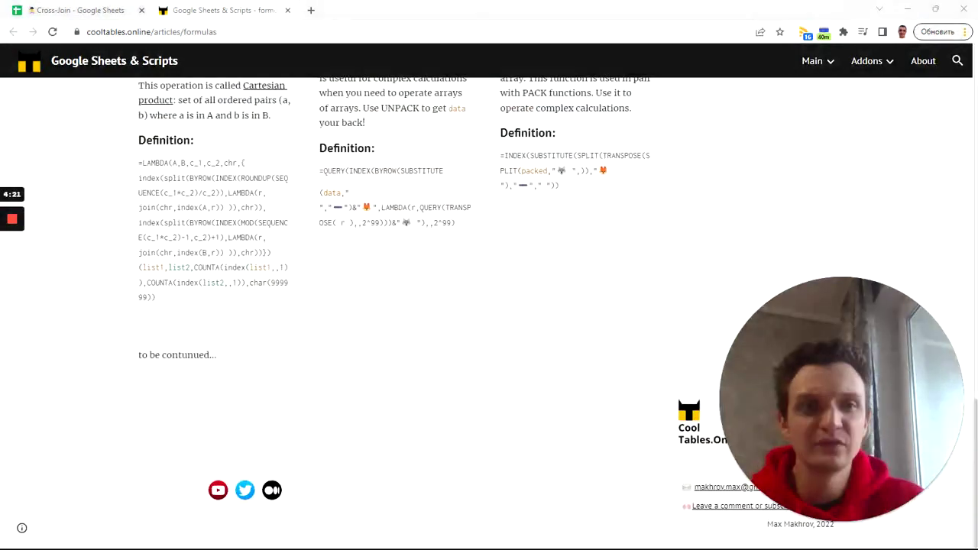
# - Scroll through the CrossJoin usage and Definition, ending back near the top
pyautogui.scroll(4, 426, 357)
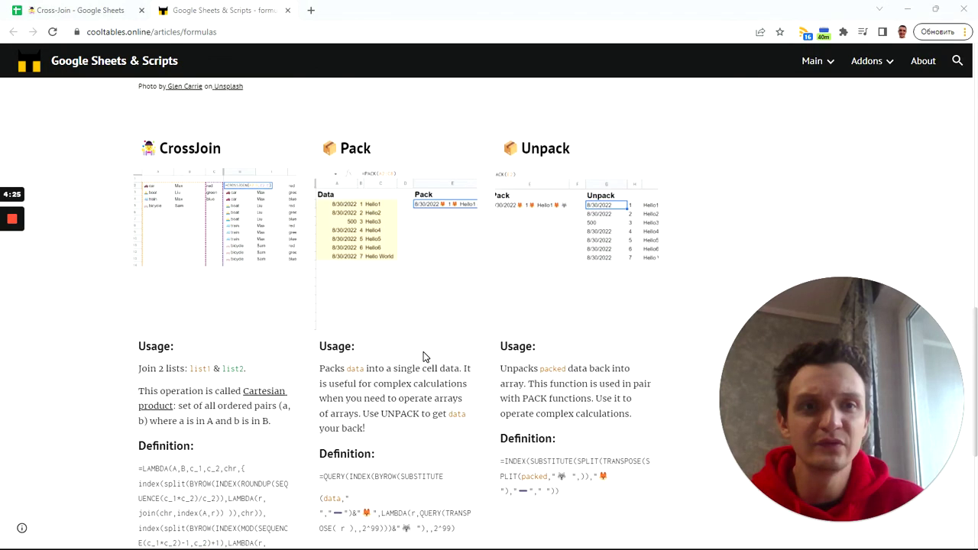
pyautogui.scroll(3, 425, 356)
pyautogui.scroll(3, 422, 351)
pyautogui.scroll(4, 422, 352)
pyautogui.scroll(2, 413, 356)
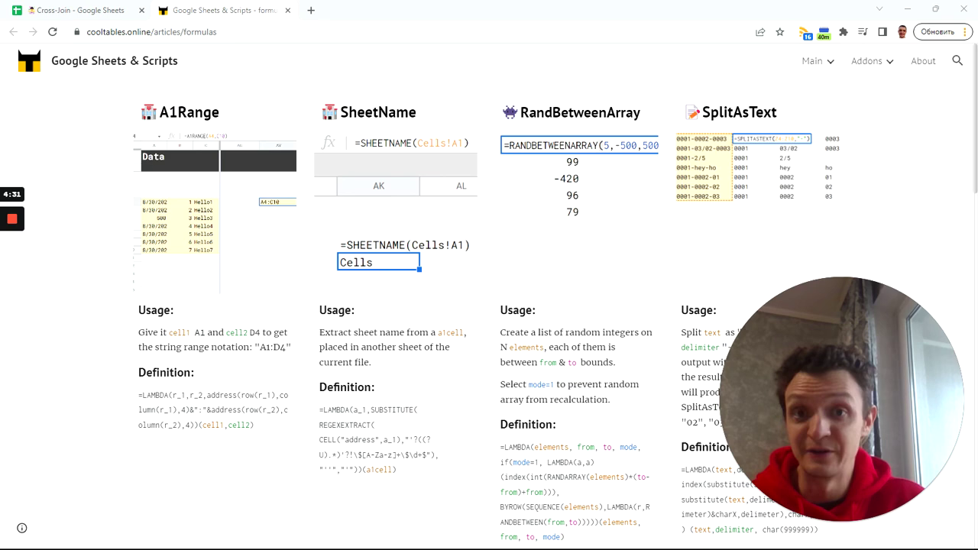
pyautogui.scroll(-1, 398, 344)
pyautogui.scroll(-8, 398, 344)
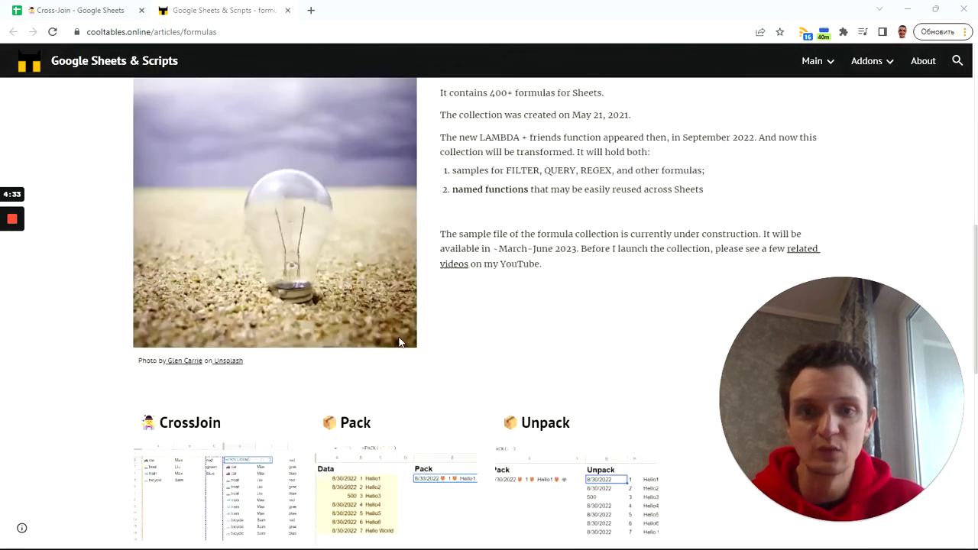
pyautogui.scroll(-3, 398, 344)
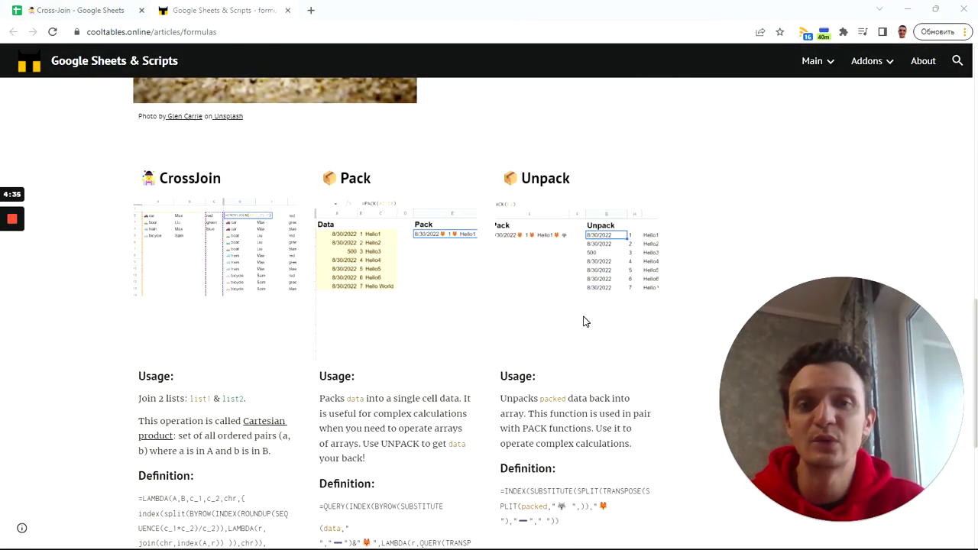
pyautogui.scroll(5, 585, 322)
pyautogui.scroll(5, 585, 323)
pyautogui.scroll(2, 580, 324)
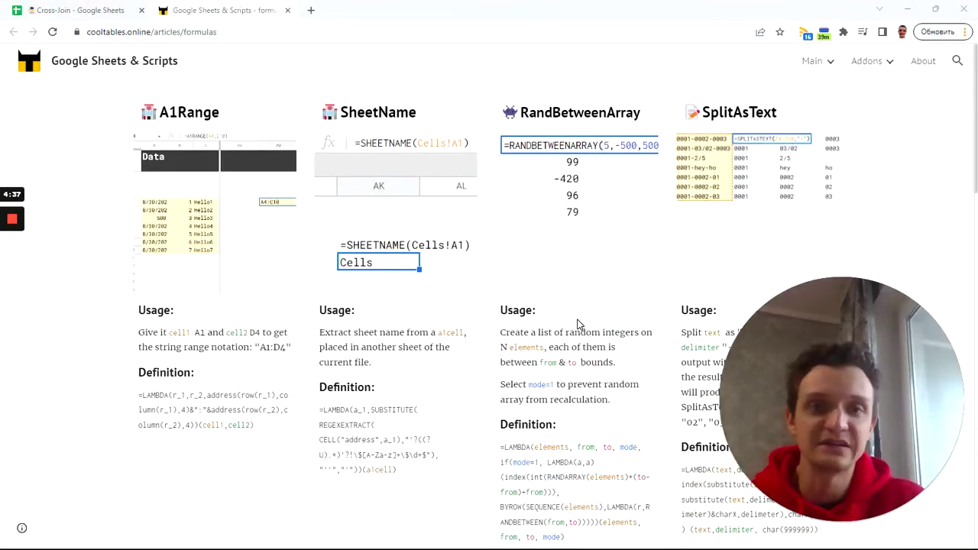